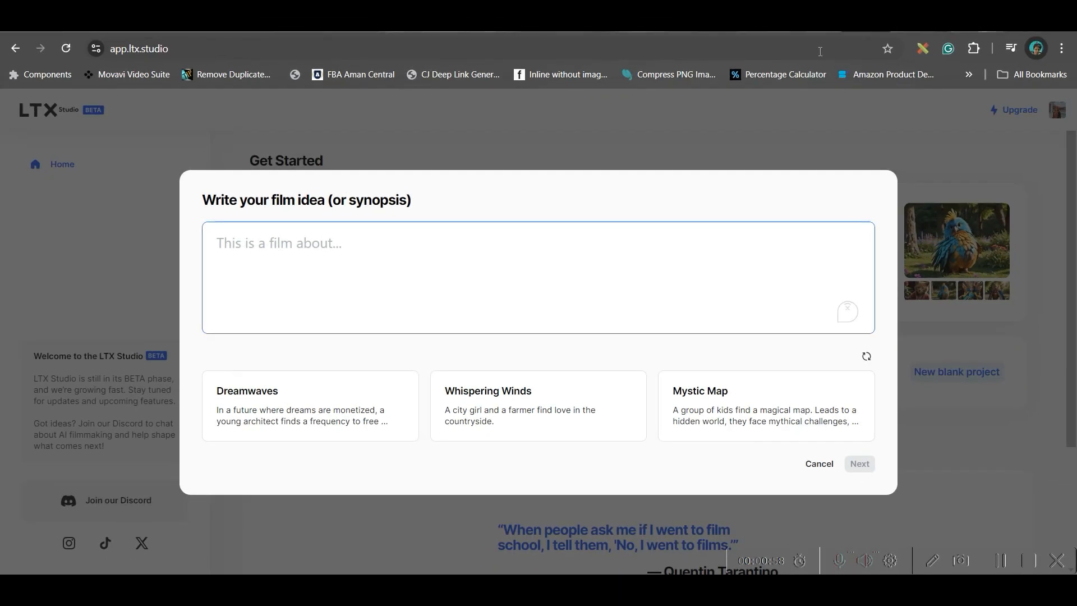
# Step: Create a story from a written prompt, pasting the synopsis about Rex and the Zorvians, and continue to the project overview
pyautogui.click(907, 32)
pyautogui.scroll(15, 494, 191)
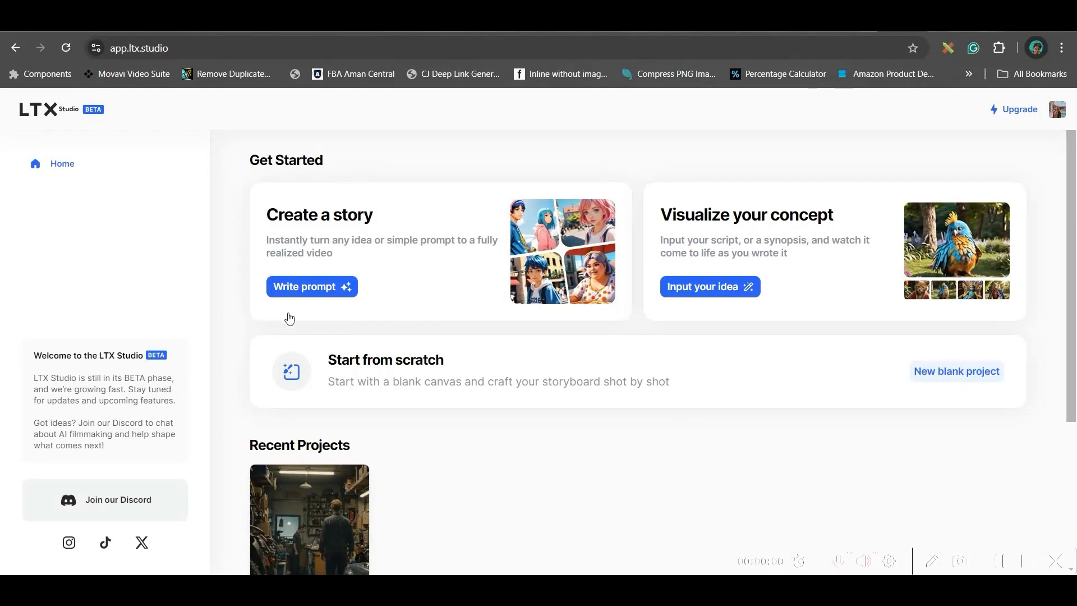
pyautogui.click(291, 288)
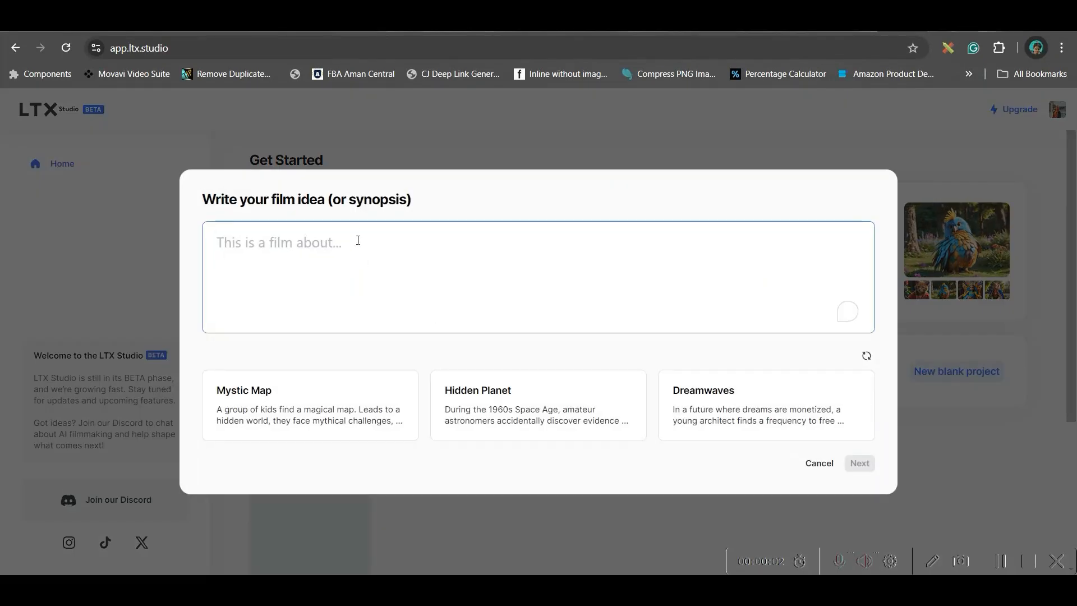
pyautogui.click(320, 242)
pyautogui.hotkey('ctrl', 'v')
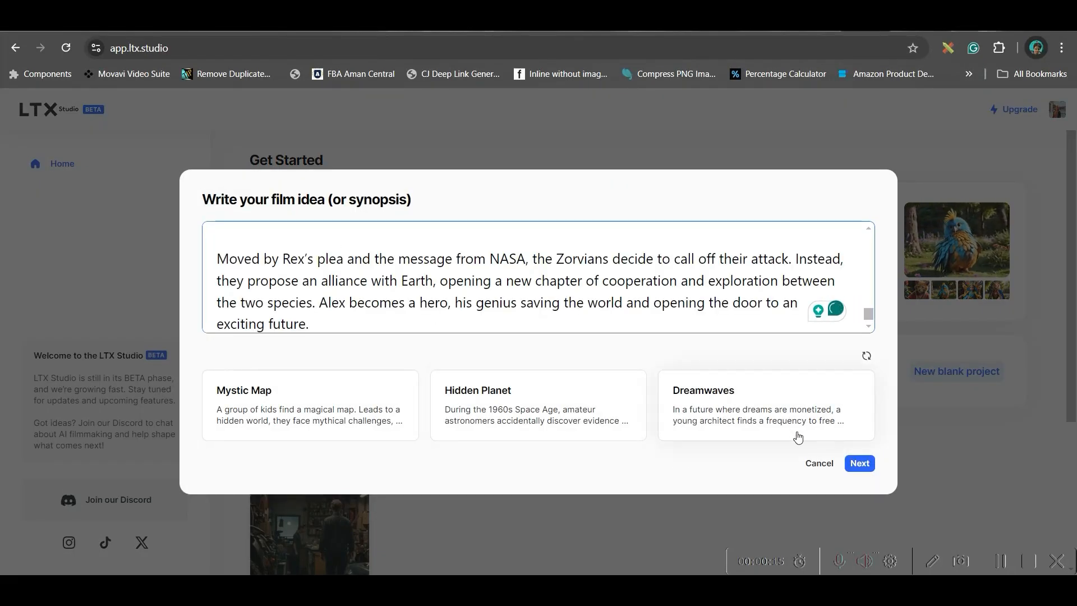
pyautogui.click(858, 463)
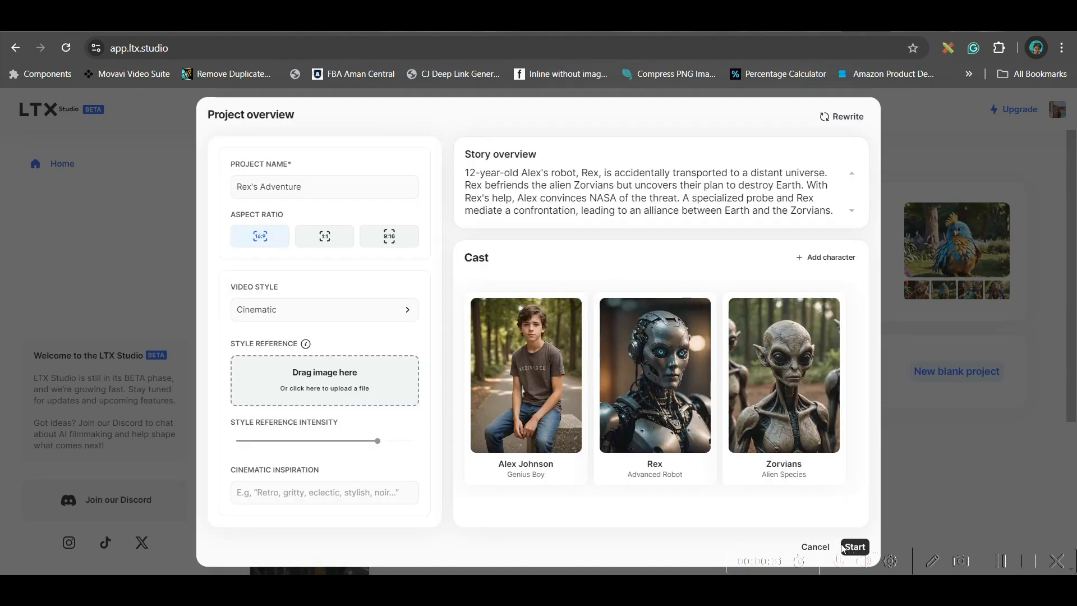
# Step: Set the project's video style to Comic book
pyautogui.moveTo(767, 369)
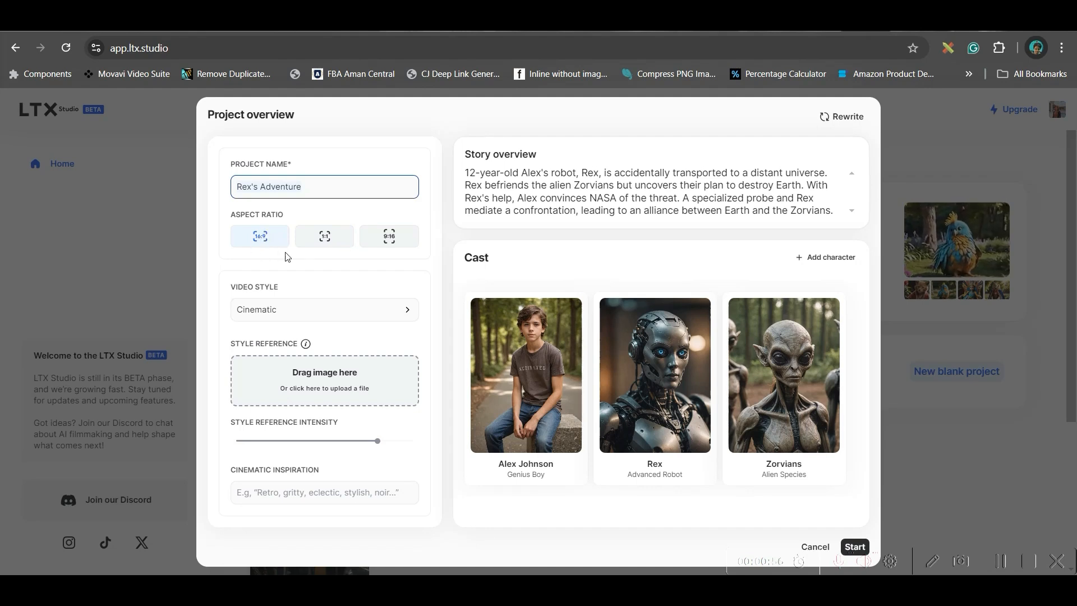
pyautogui.click(409, 310)
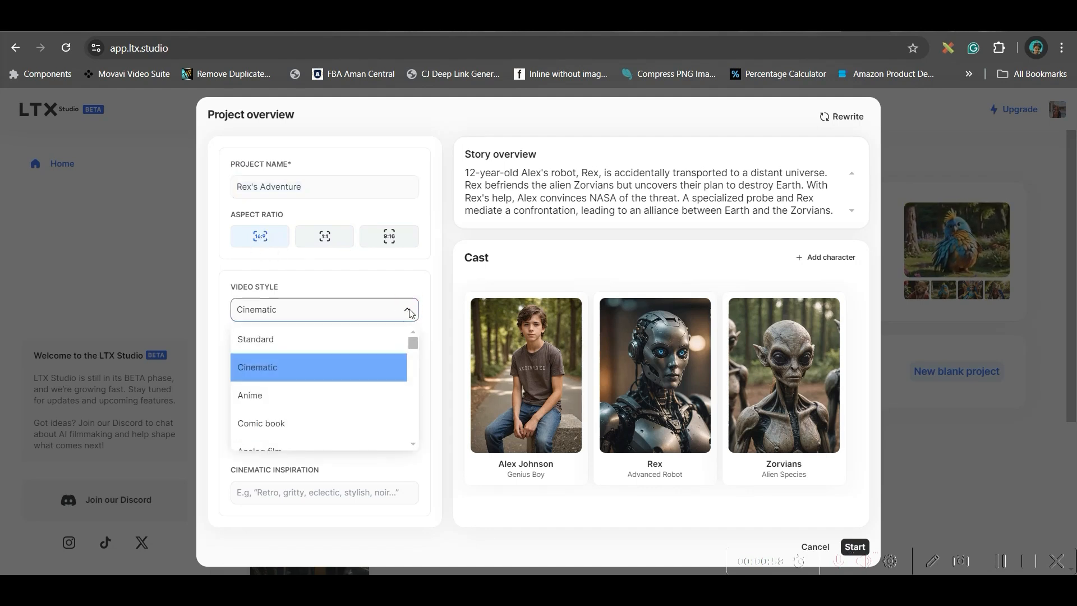
pyautogui.scroll(-1, 285, 415)
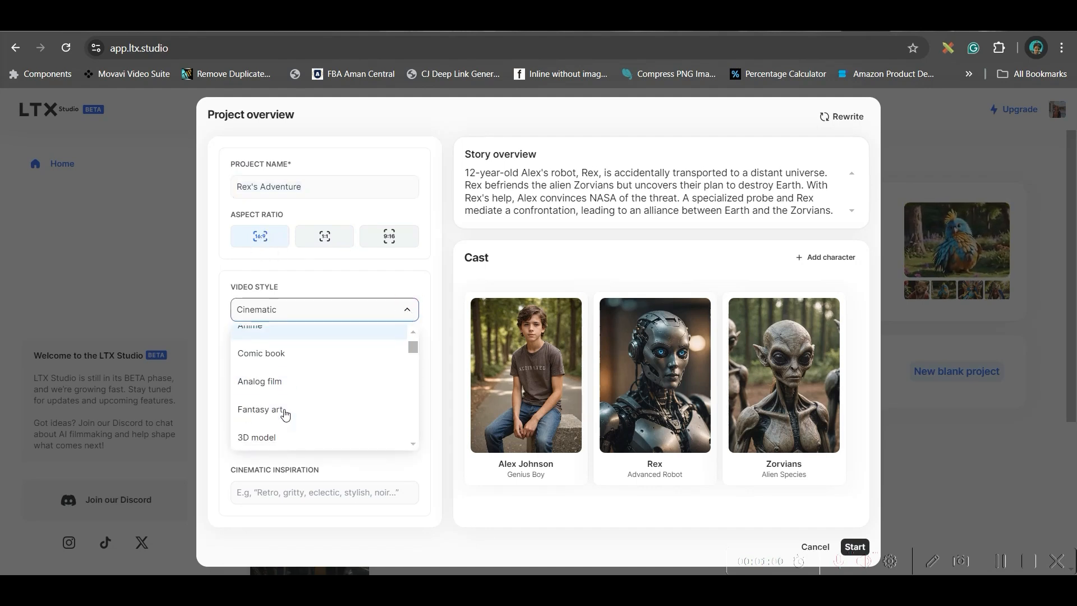
pyautogui.click(273, 362)
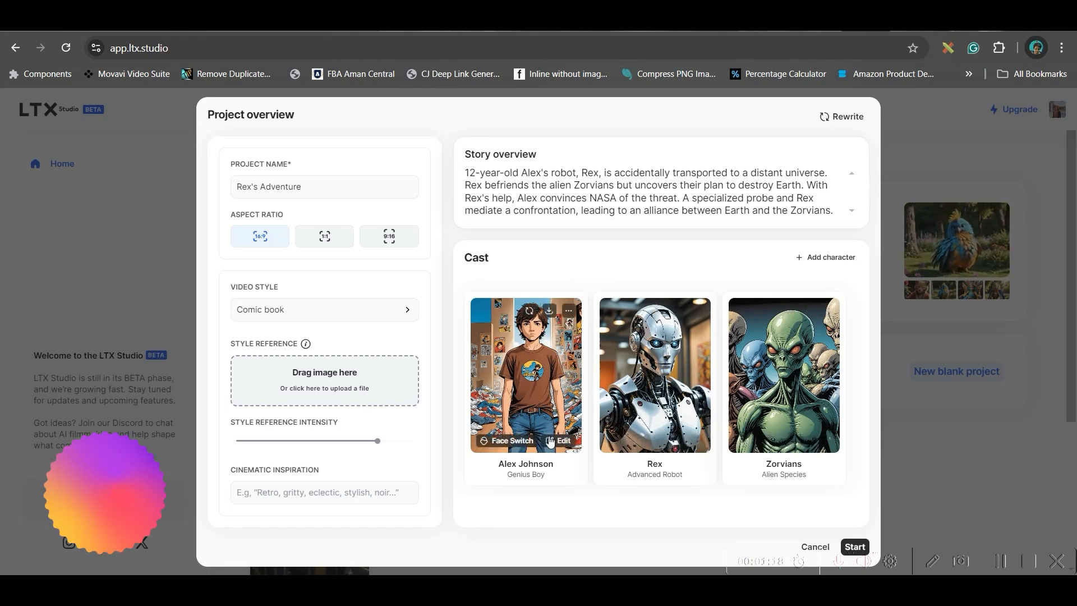
pyautogui.click(519, 445)
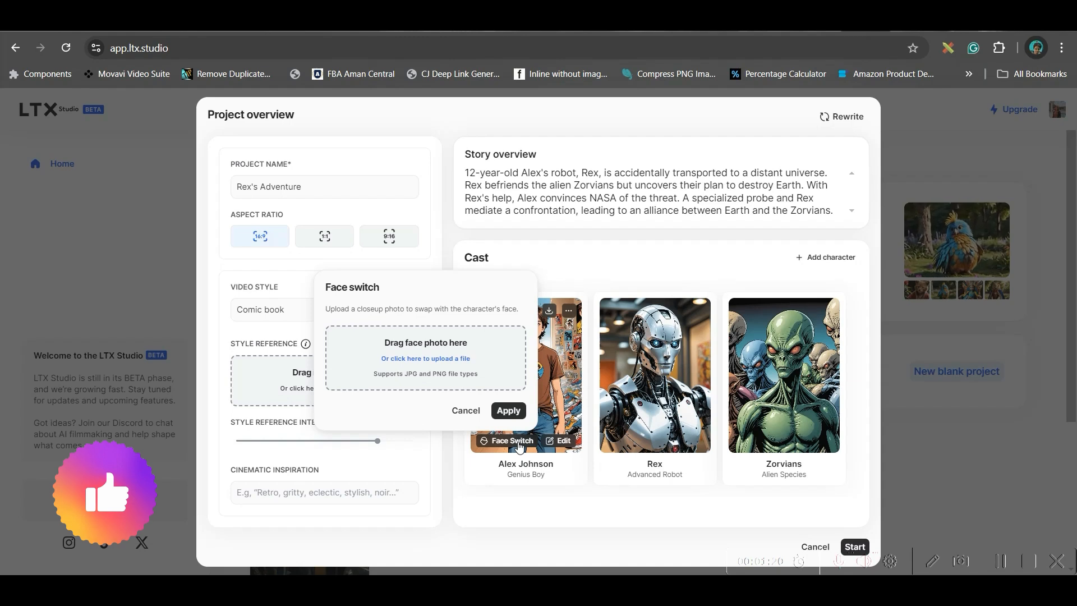
pyautogui.click(430, 361)
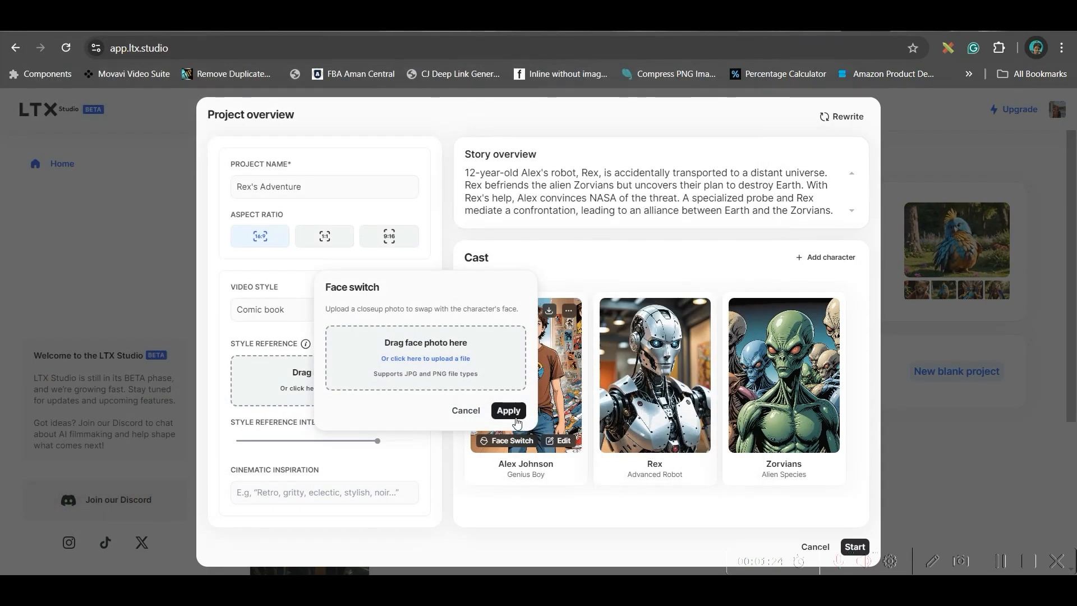
pyautogui.click(466, 410)
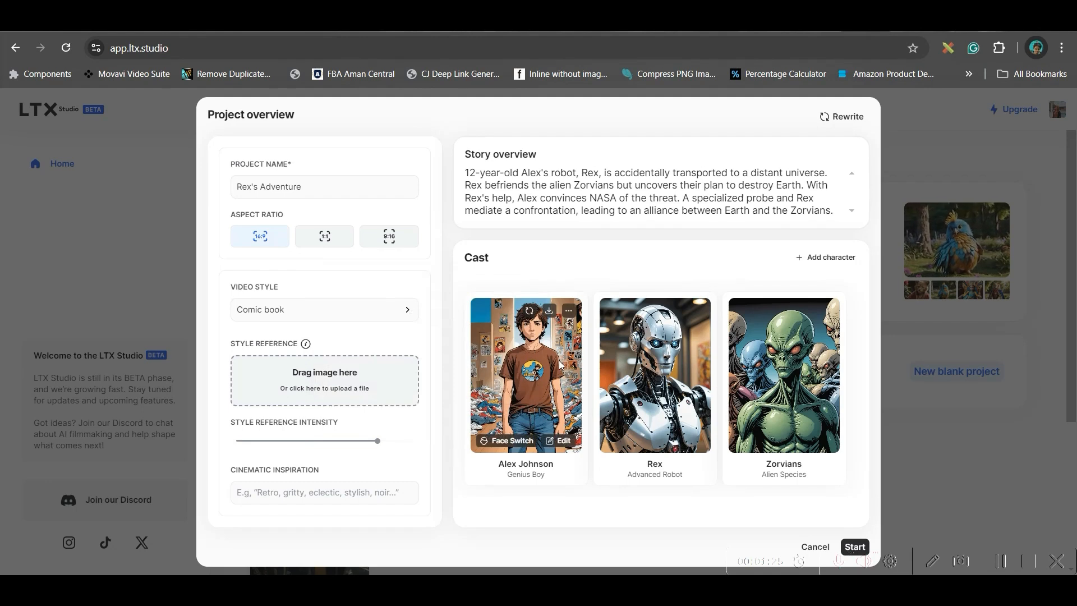
# Step: Browse the available video styles and set the project's video style to Neonpunk
pyautogui.click(366, 312)
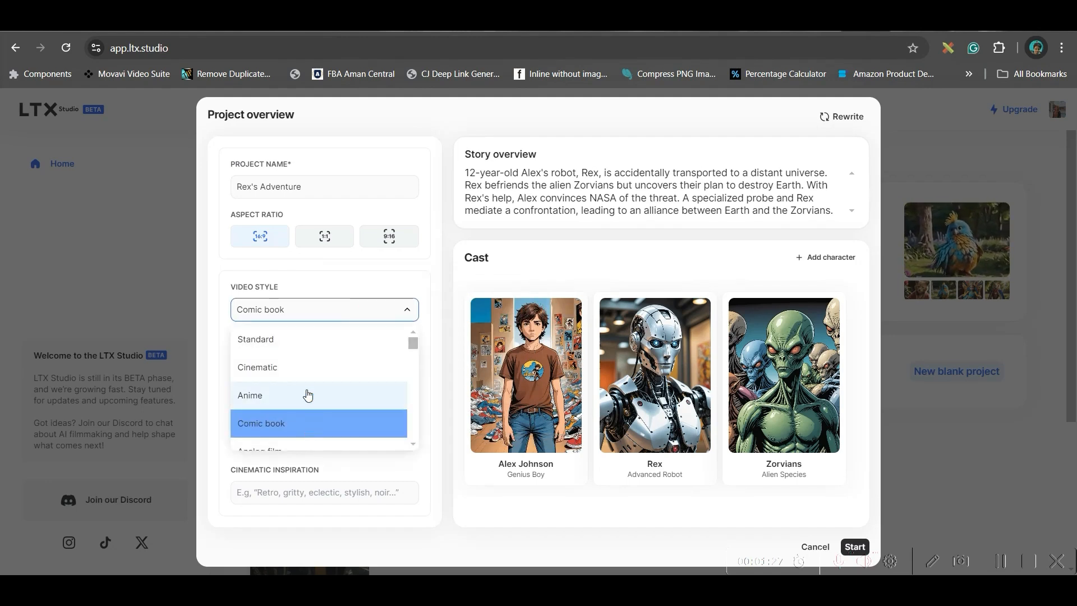
pyautogui.scroll(-8, 306, 415)
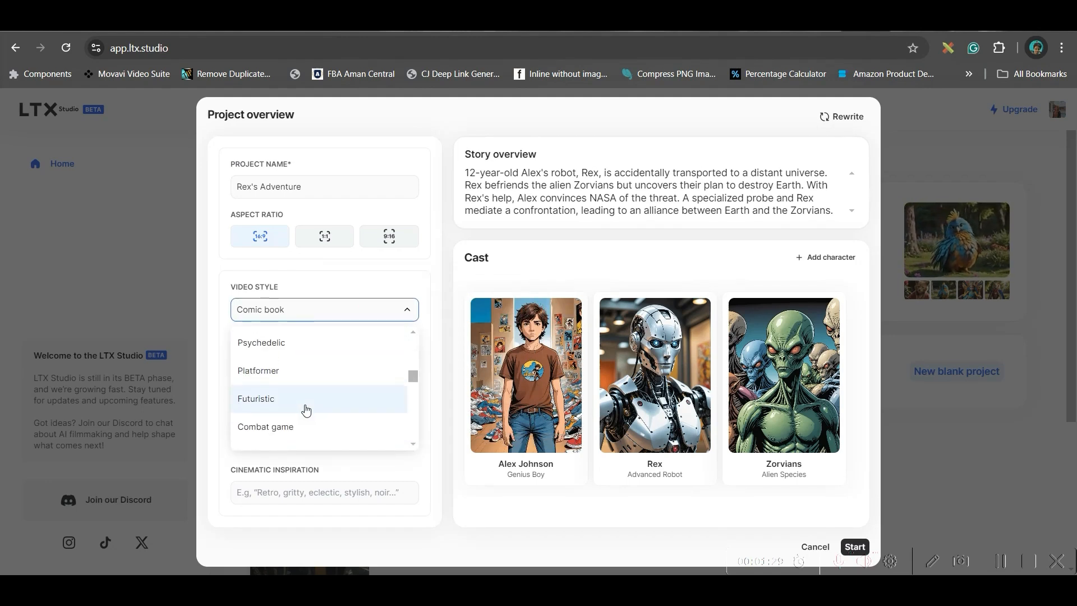
pyautogui.scroll(-8, 306, 409)
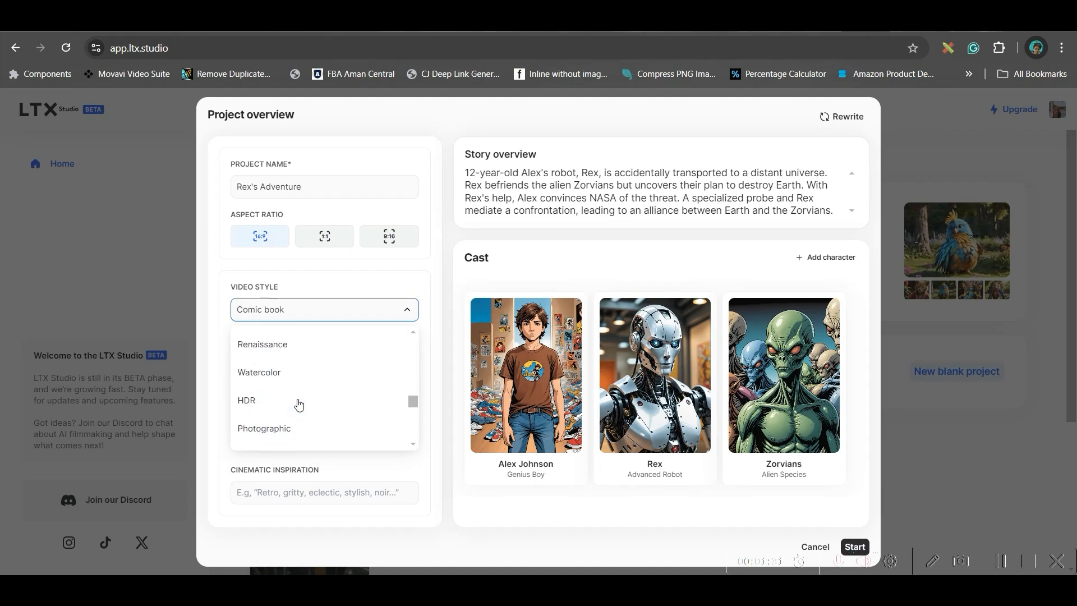
pyautogui.scroll(-4, 323, 405)
pyautogui.scroll(-6, 298, 387)
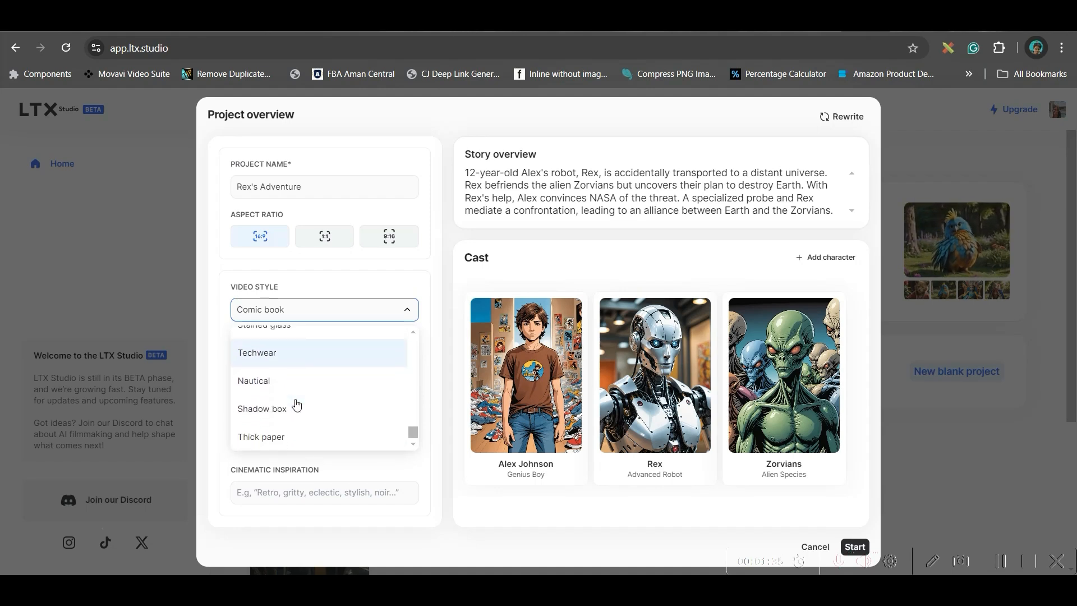
pyautogui.scroll(10, 300, 404)
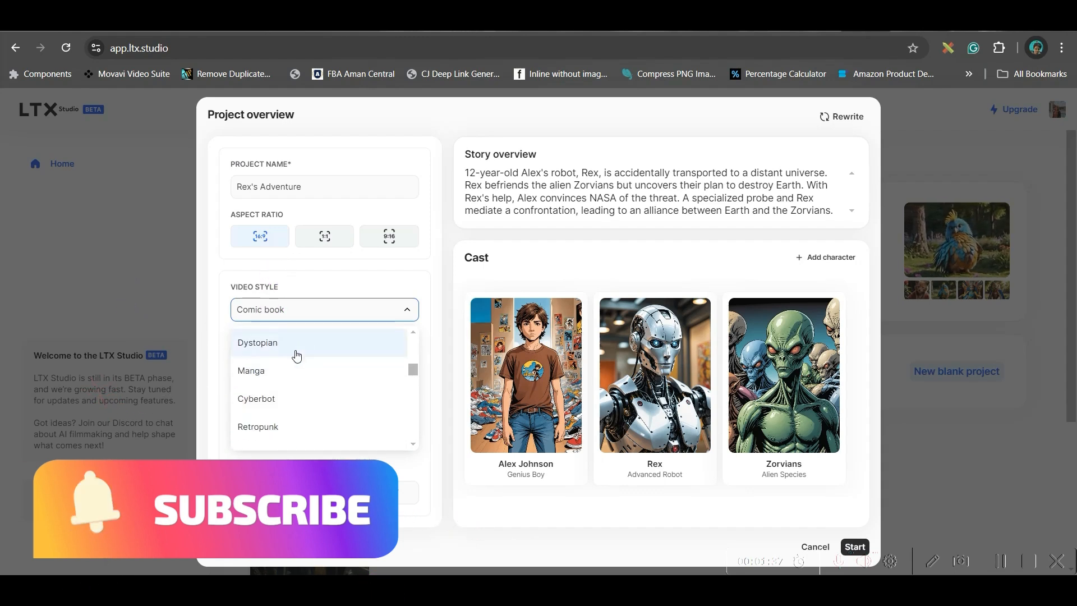
pyautogui.scroll(3, 297, 357)
pyautogui.scroll(3, 298, 359)
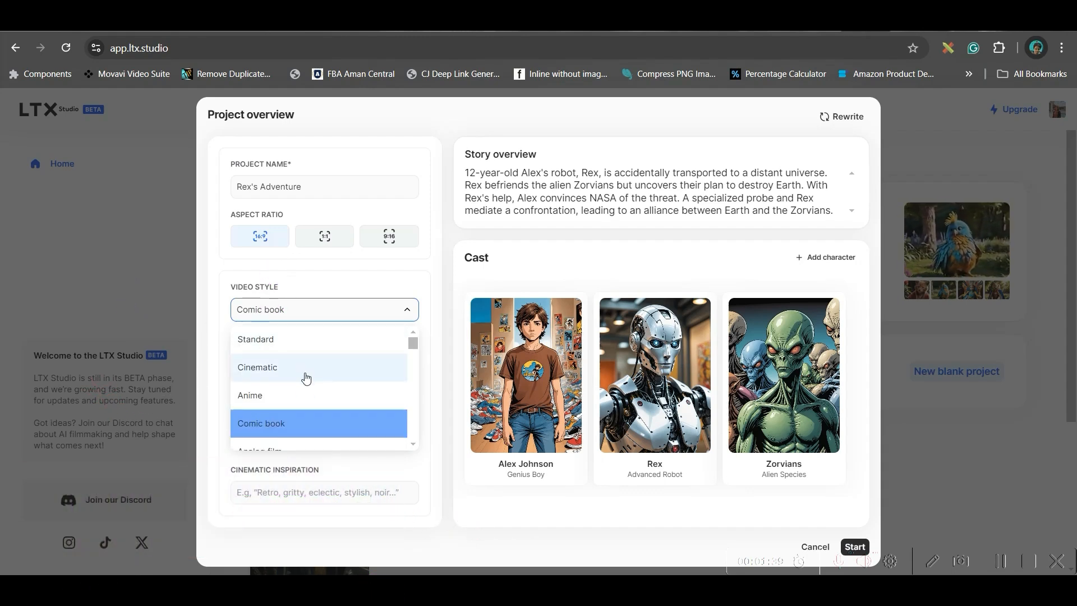
pyautogui.scroll(-5, 312, 367)
pyautogui.scroll(3, 319, 366)
pyautogui.scroll(-2, 319, 366)
pyautogui.click(282, 336)
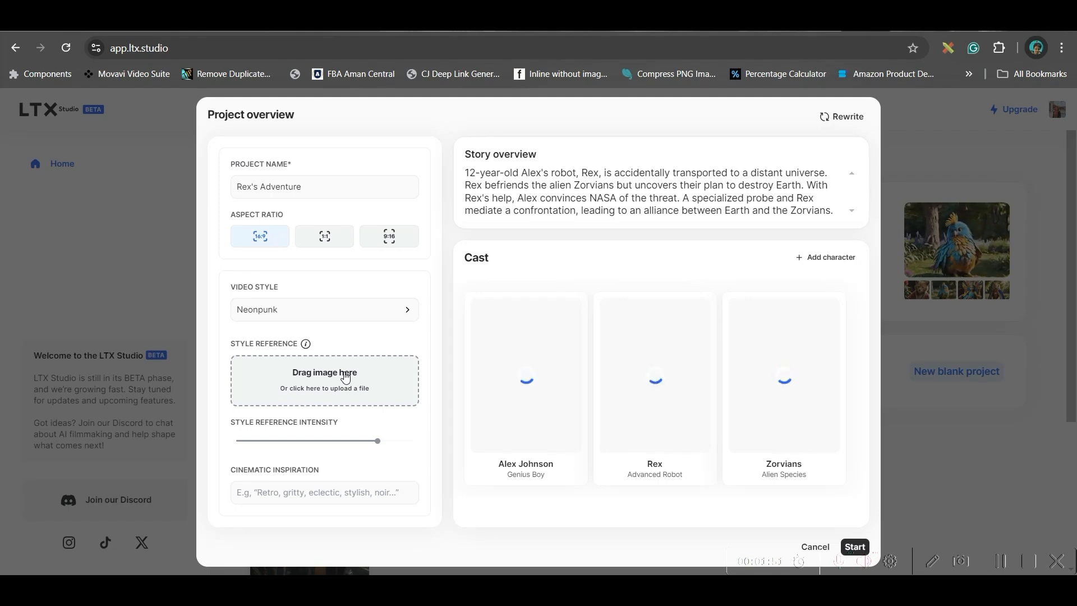
# Step: Upload alchemyrefiner_alchemymagic_0_ca19cb8b-2646-4f20-9813-3c2e3cb8a1a7_0.jpg from drive E: as the style reference image
pyautogui.click(756, 33)
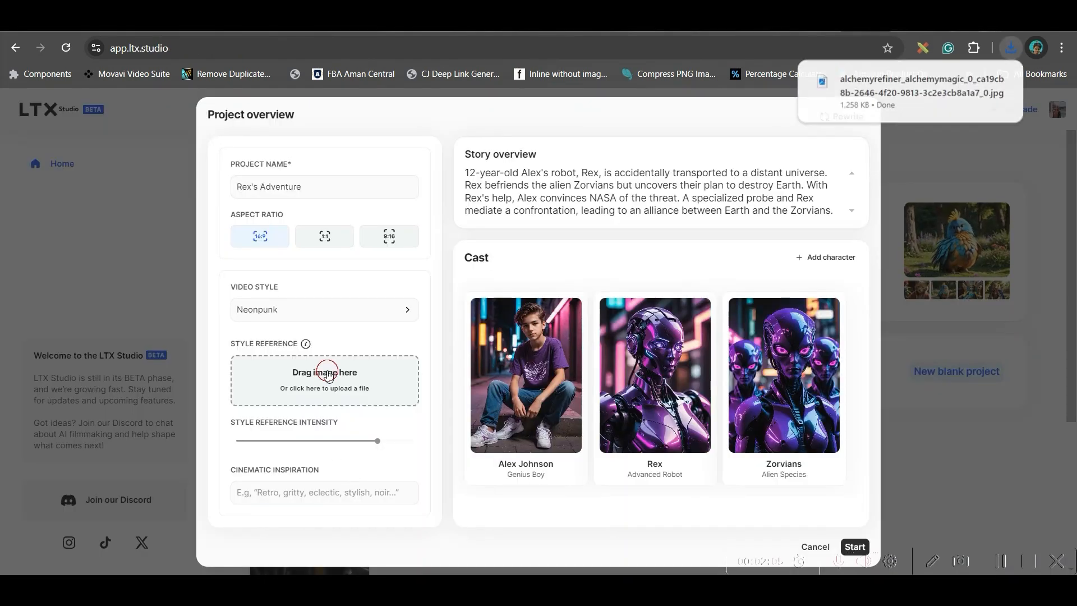
pyautogui.click(328, 375)
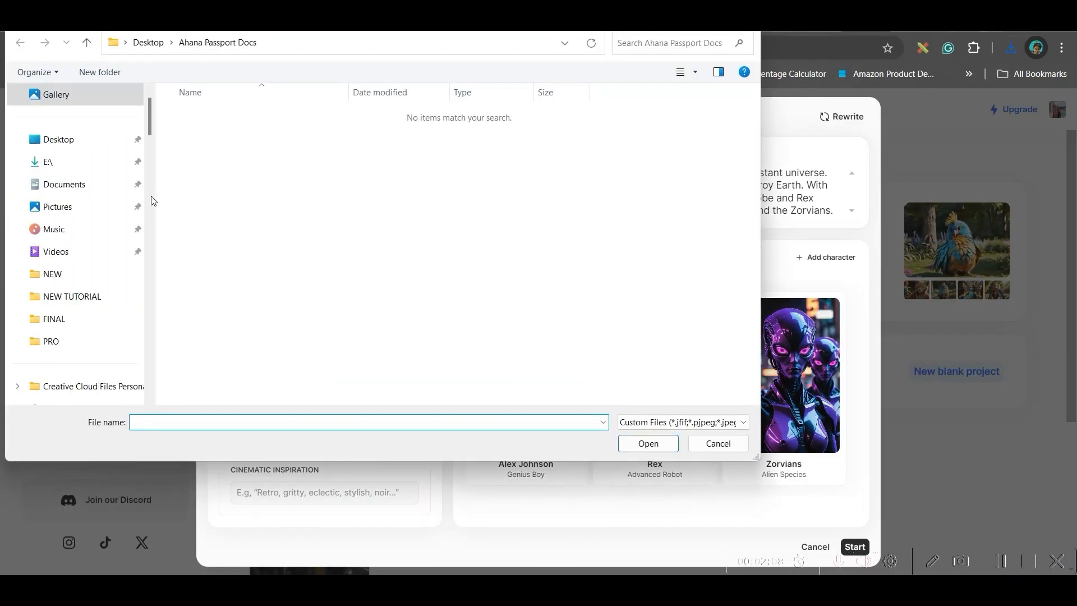
pyautogui.click(72, 161)
pyautogui.click(225, 166)
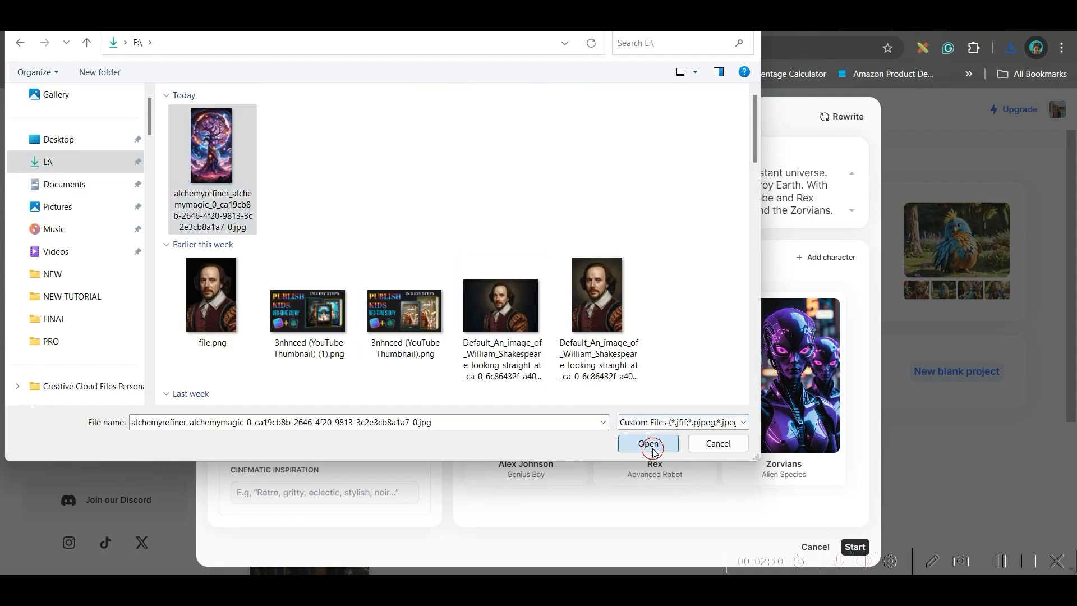
pyautogui.click(648, 443)
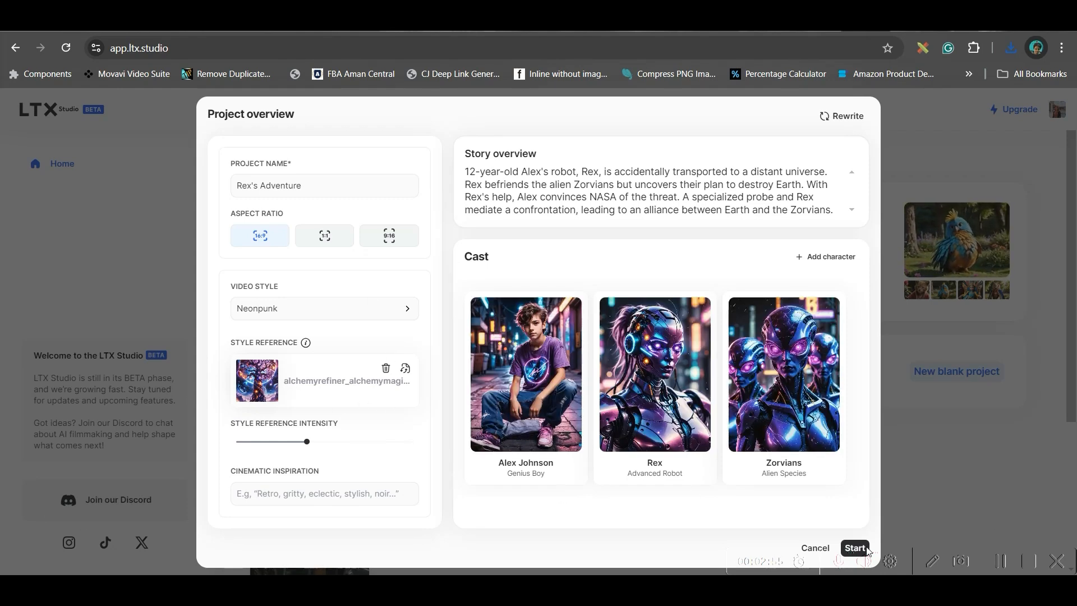
# Step: Start the Rex's Adventure project to generate its storyboard and look over the shots of Scene 1
pyautogui.click(855, 548)
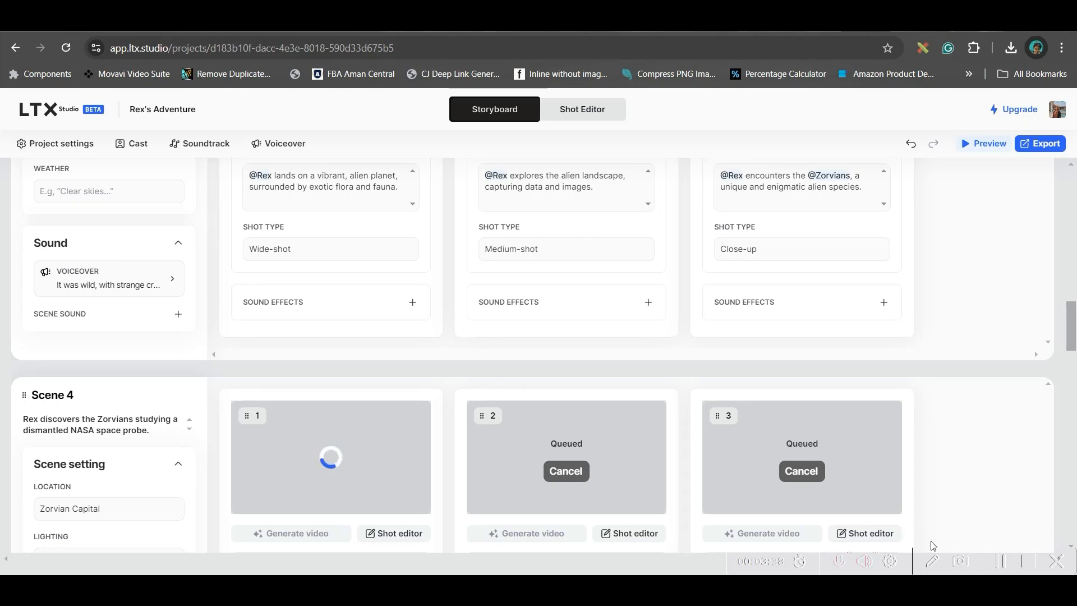
pyautogui.click(1002, 562)
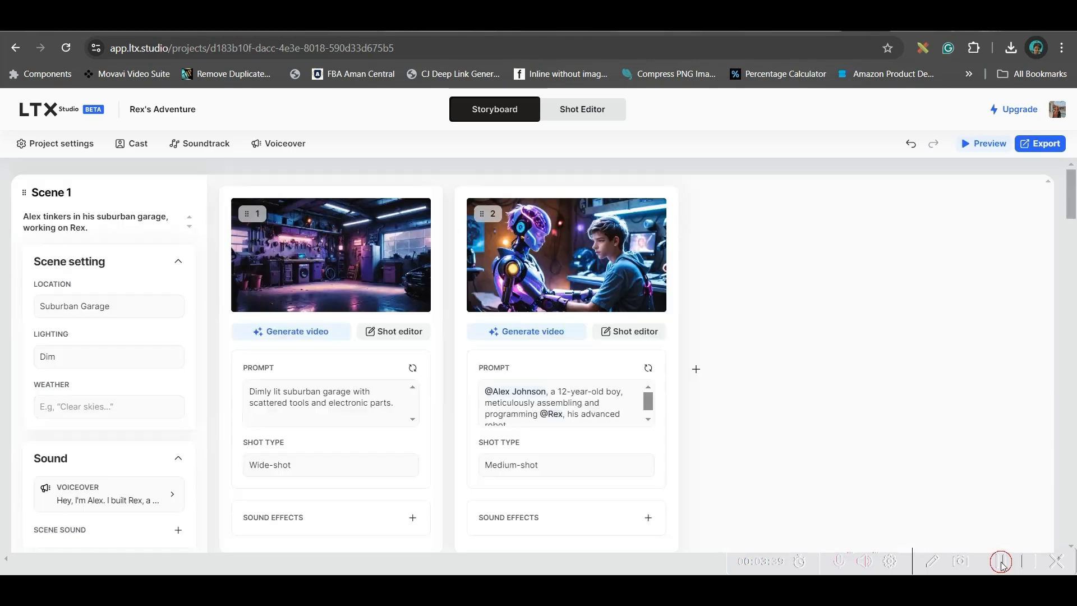
pyautogui.moveTo(359, 291)
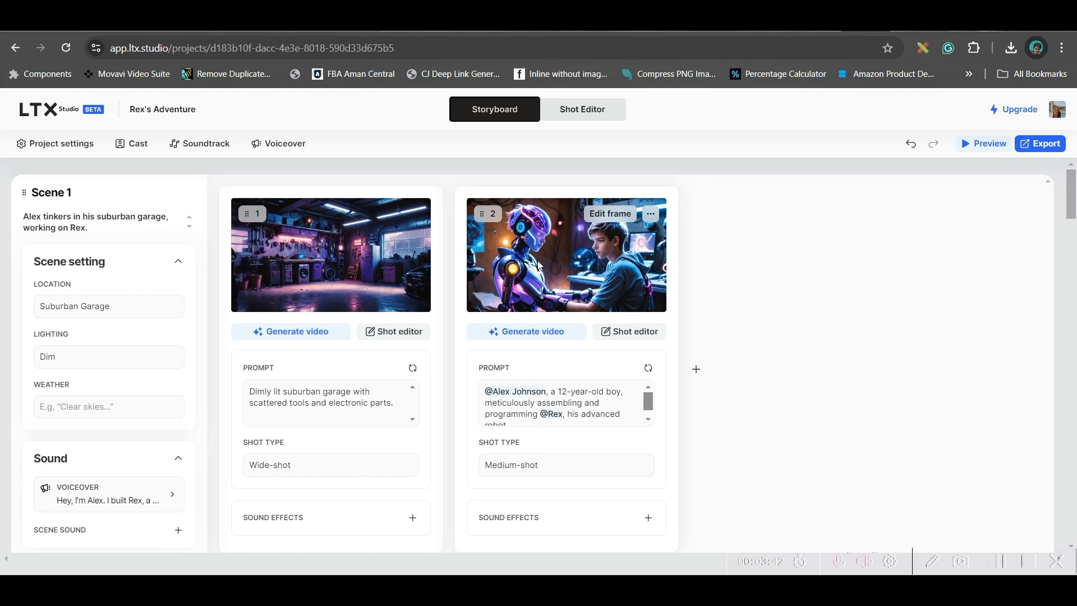
pyautogui.scroll(-5, 617, 281)
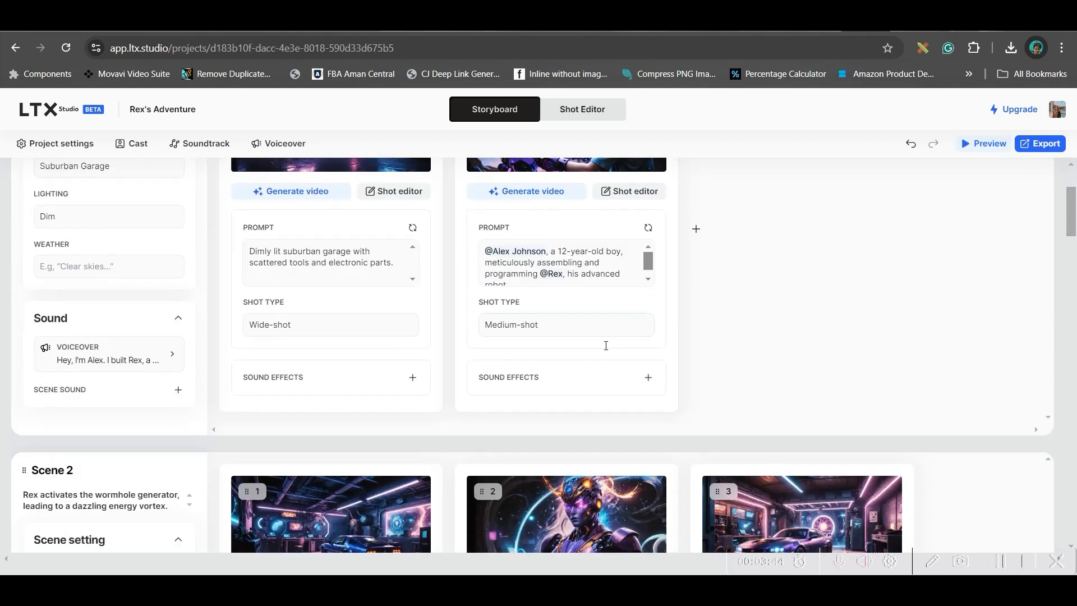
pyautogui.scroll(5, 772, 279)
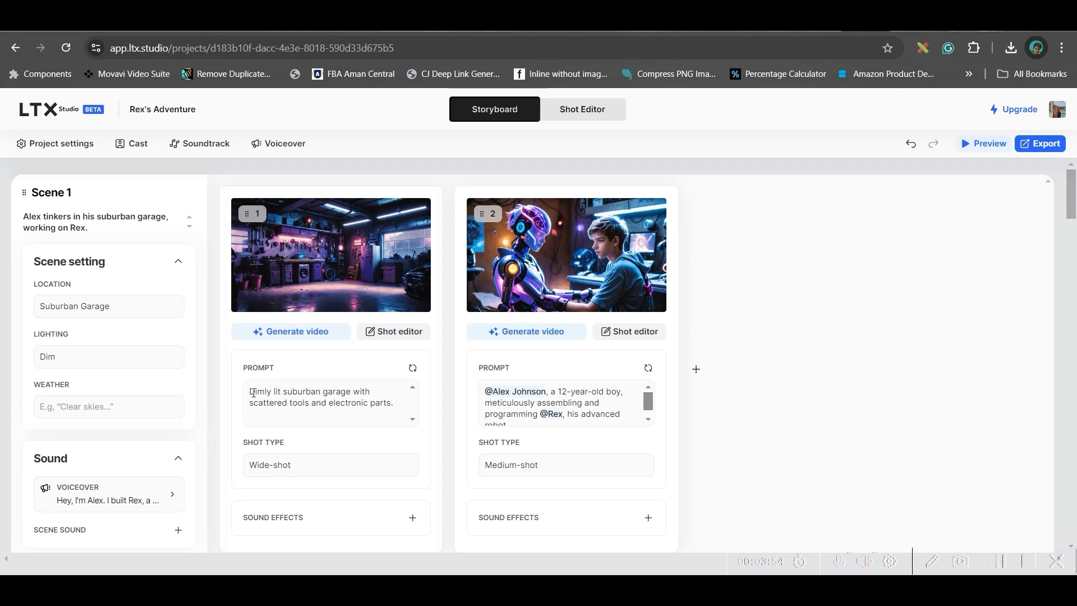
# Step: Examine the prompt text and the available shot types of the first shot in Scene 1
pyautogui.moveTo(252, 393); pyautogui.dragTo(394, 415)
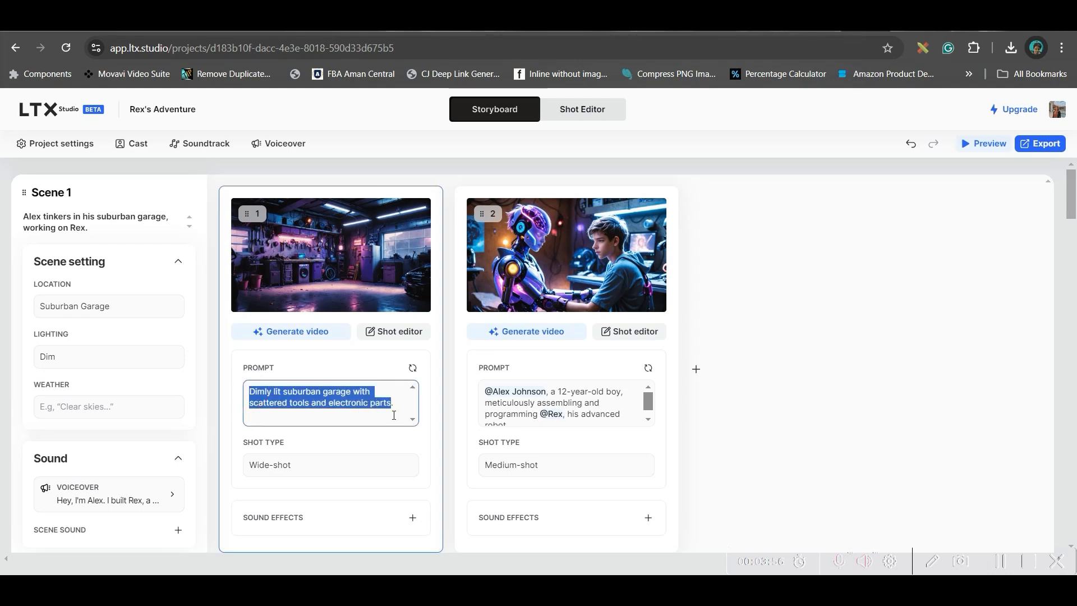
pyautogui.click(328, 468)
pyautogui.scroll(-3, 348, 421)
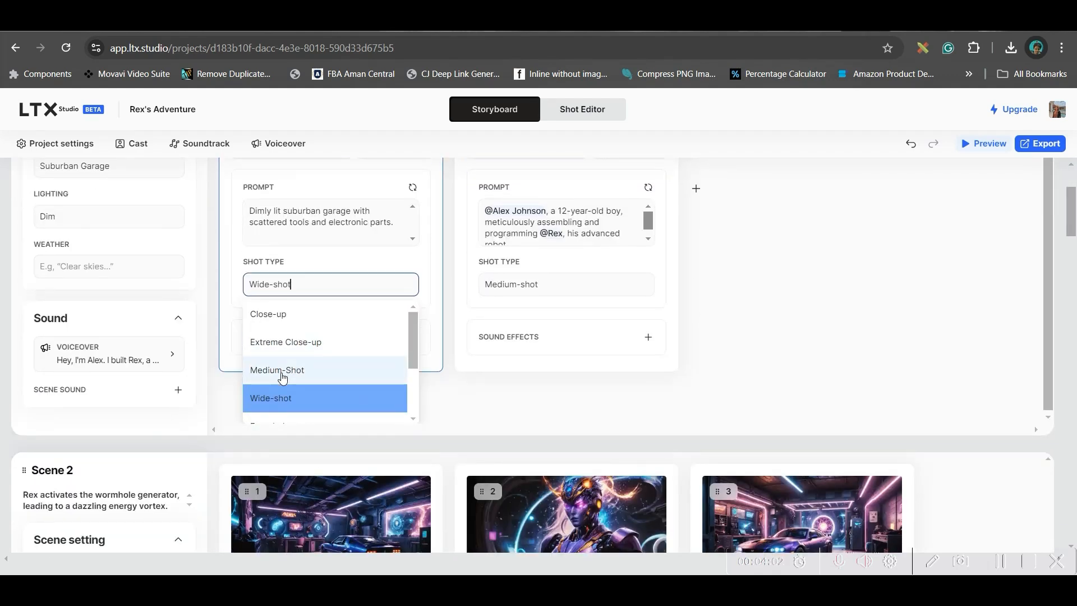
pyautogui.scroll(-3, 275, 404)
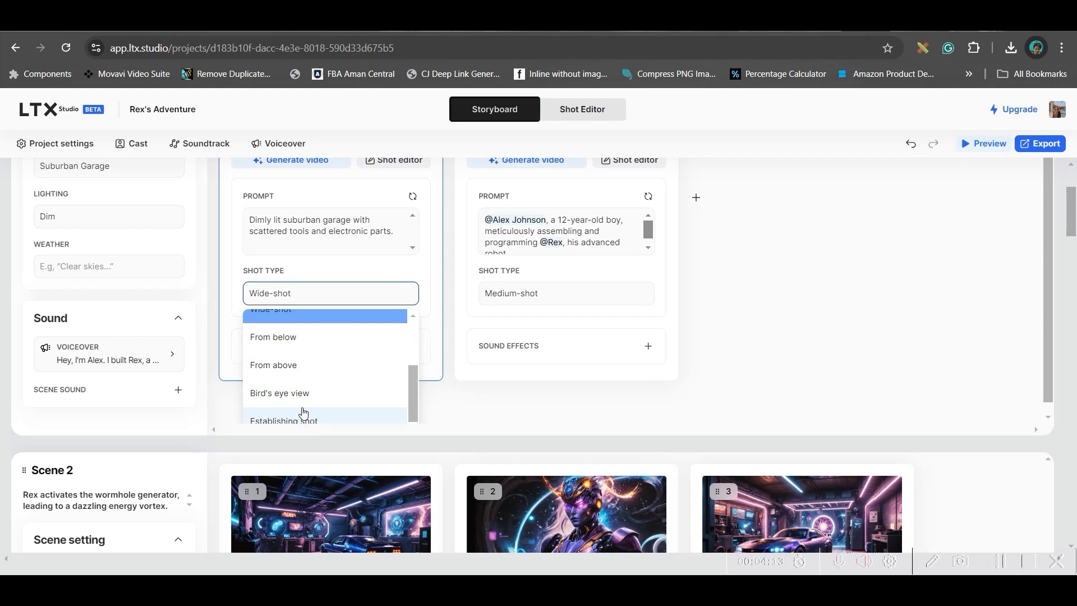
pyautogui.scroll(1, 313, 359)
pyautogui.click(367, 300)
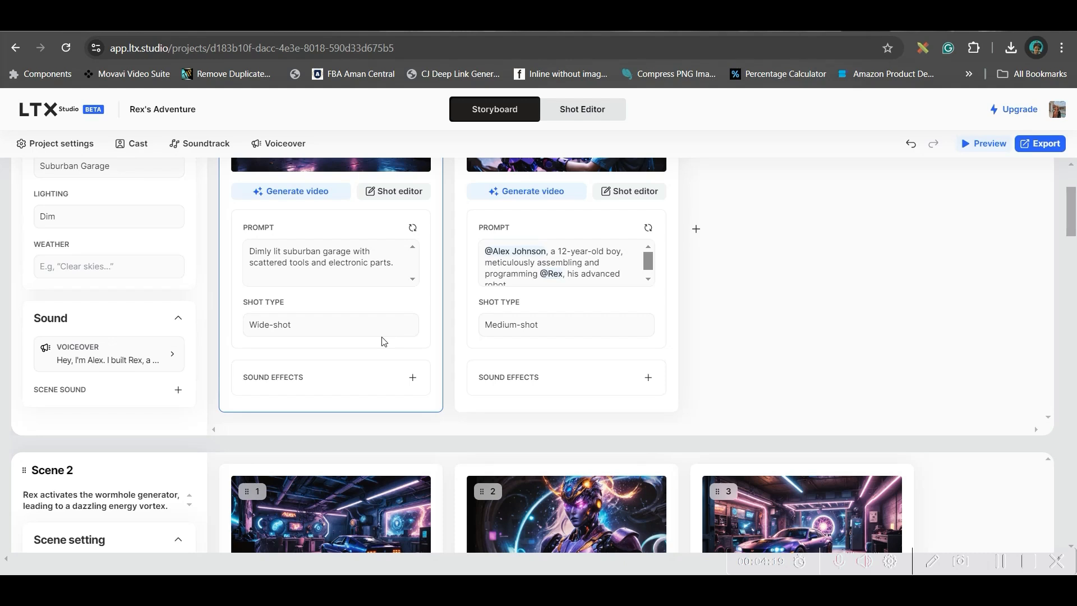
pyautogui.scroll(5, 385, 231)
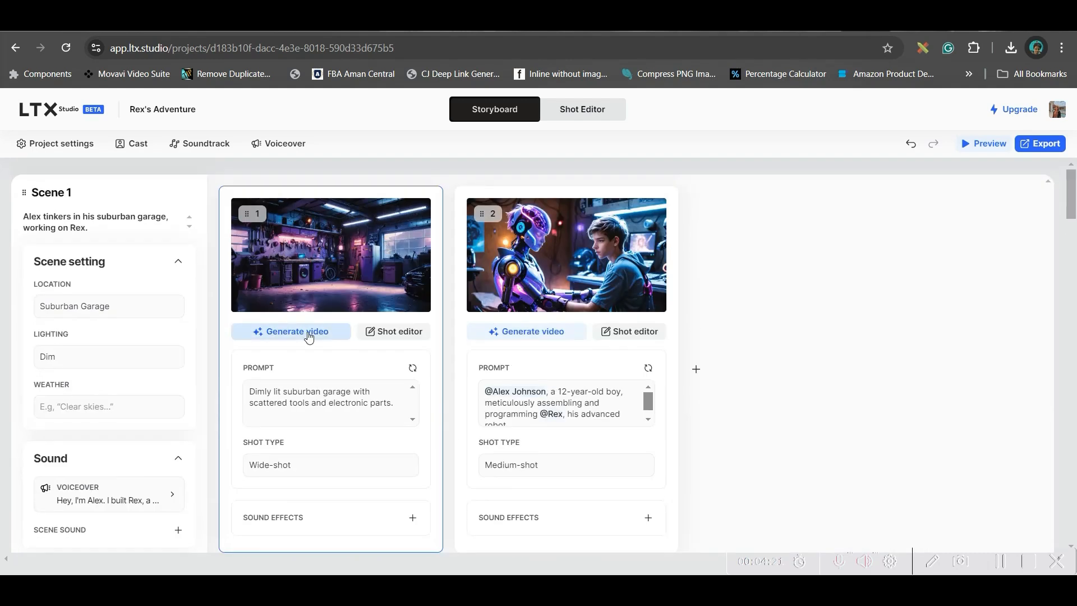
# Step: Open Scene 1's first shot in the shot editor and examine its seed, negative prompt and shot type settings
pyautogui.click(397, 336)
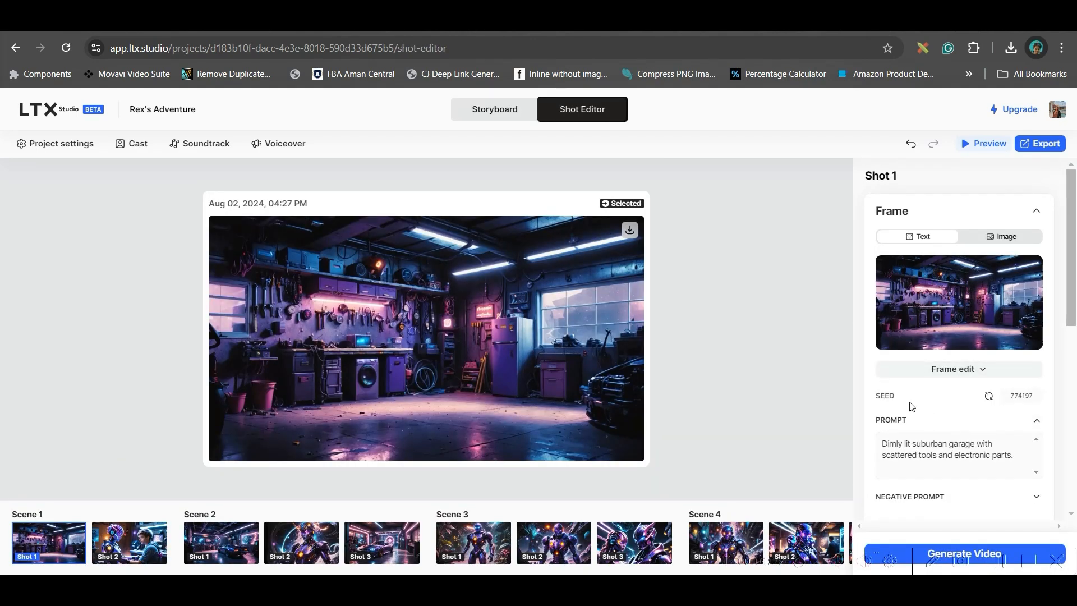
pyautogui.doubleClick(1018, 397)
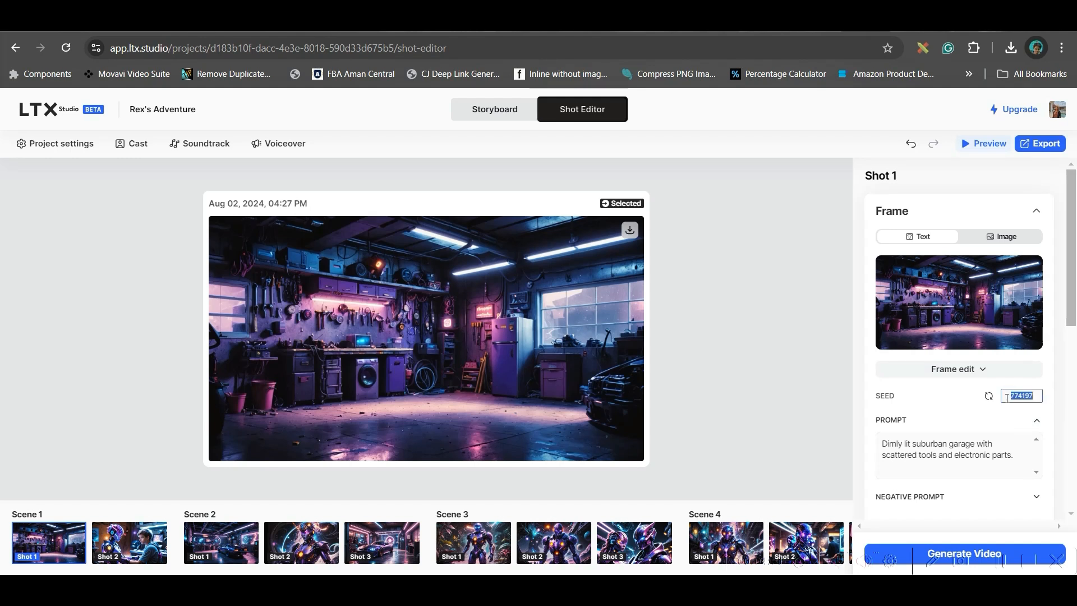
pyautogui.scroll(-1, 971, 465)
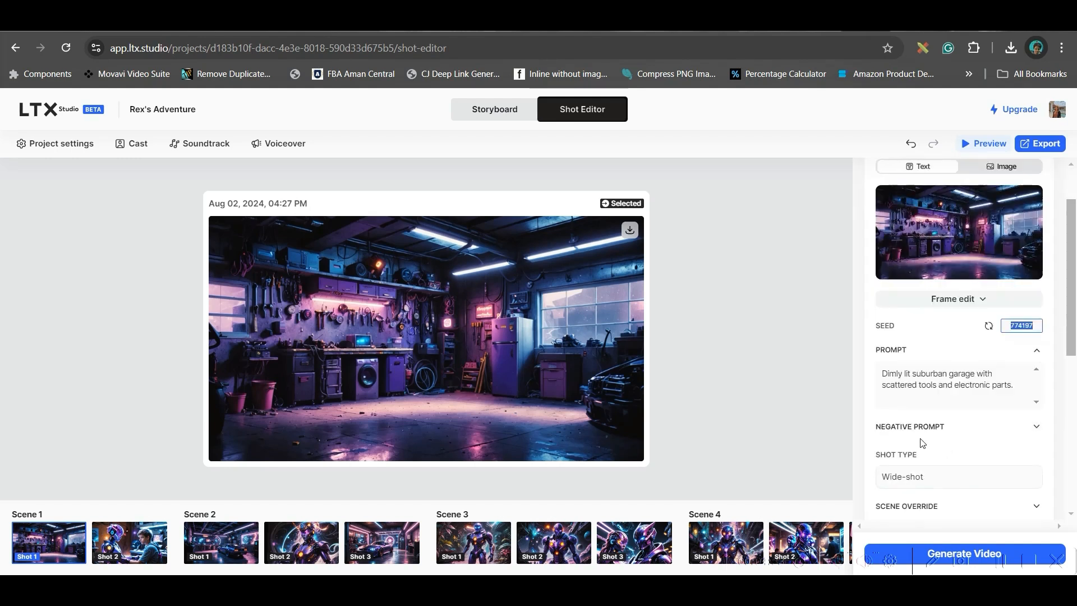
pyautogui.click(1035, 427)
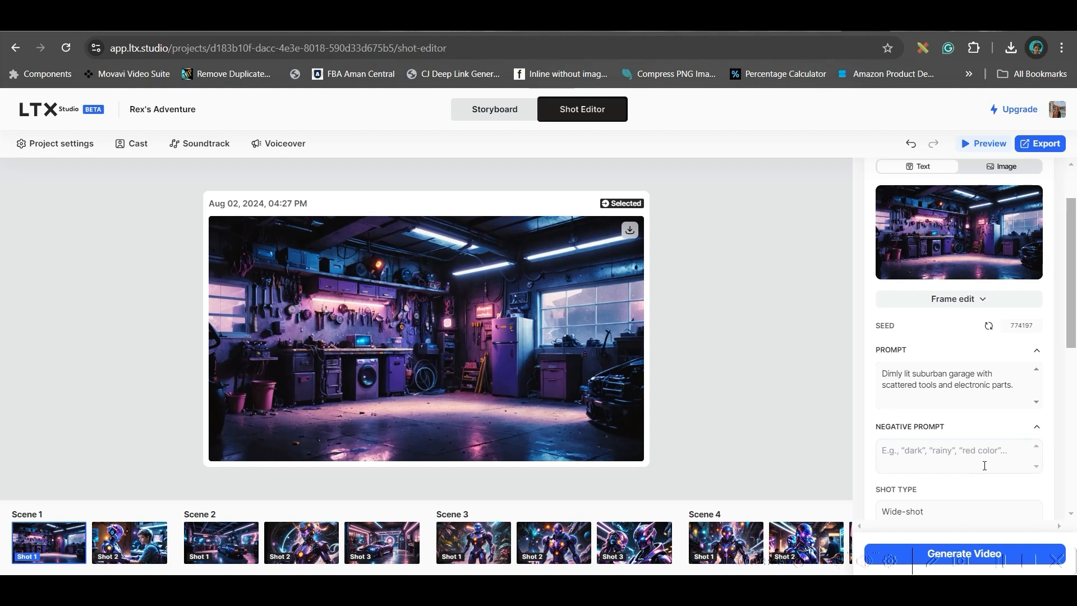
pyautogui.scroll(-2, 985, 466)
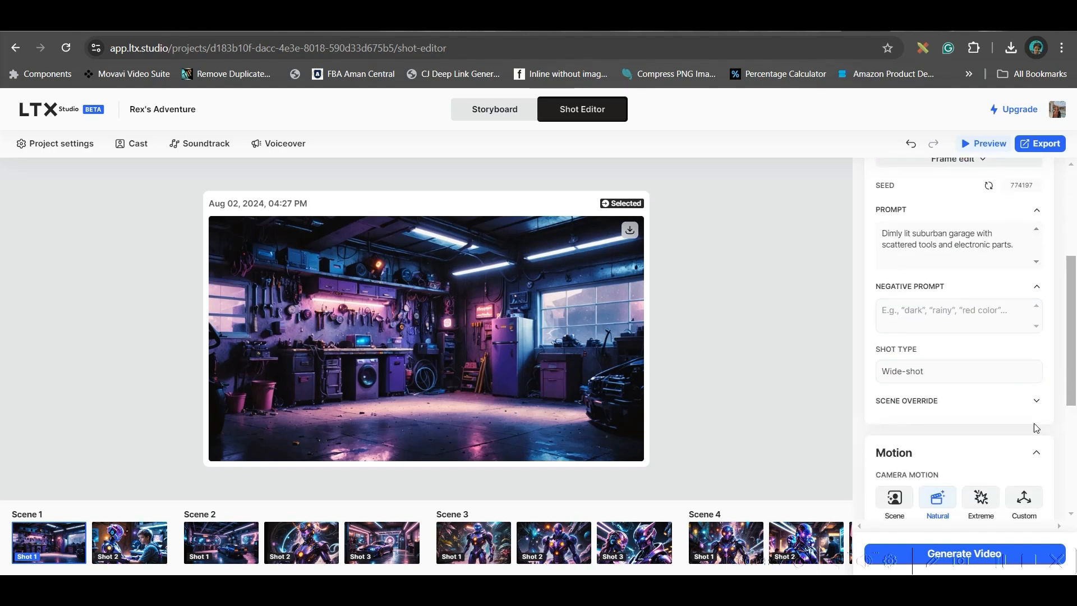
# Step: Lower the motion scale of Scene 1's first shot to about a third of its range, keeping Natural camera motion
pyautogui.scroll(-1, 1035, 427)
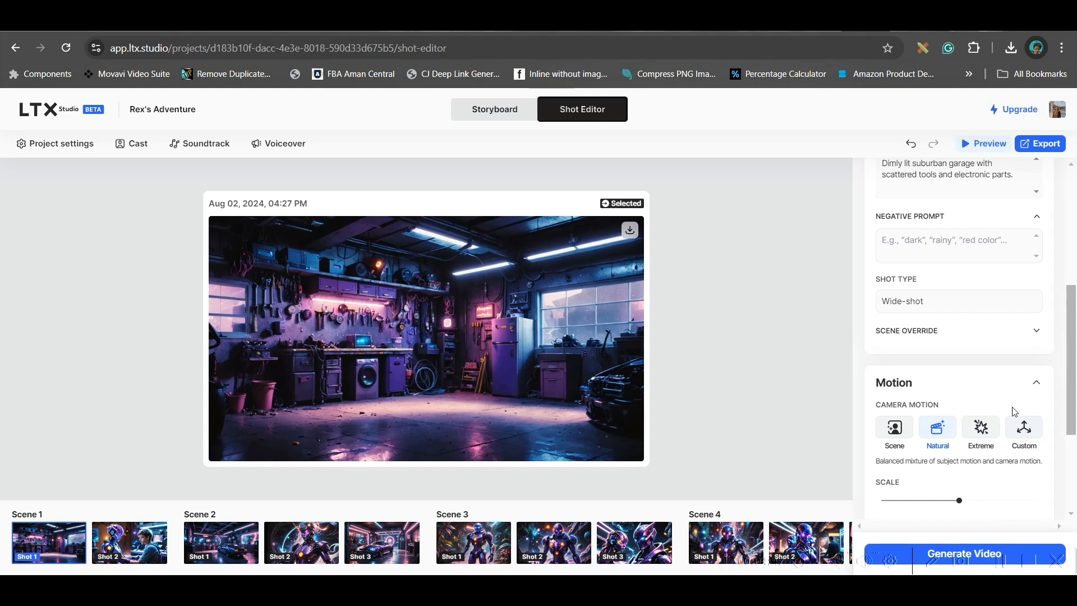
pyautogui.scroll(-2, 993, 487)
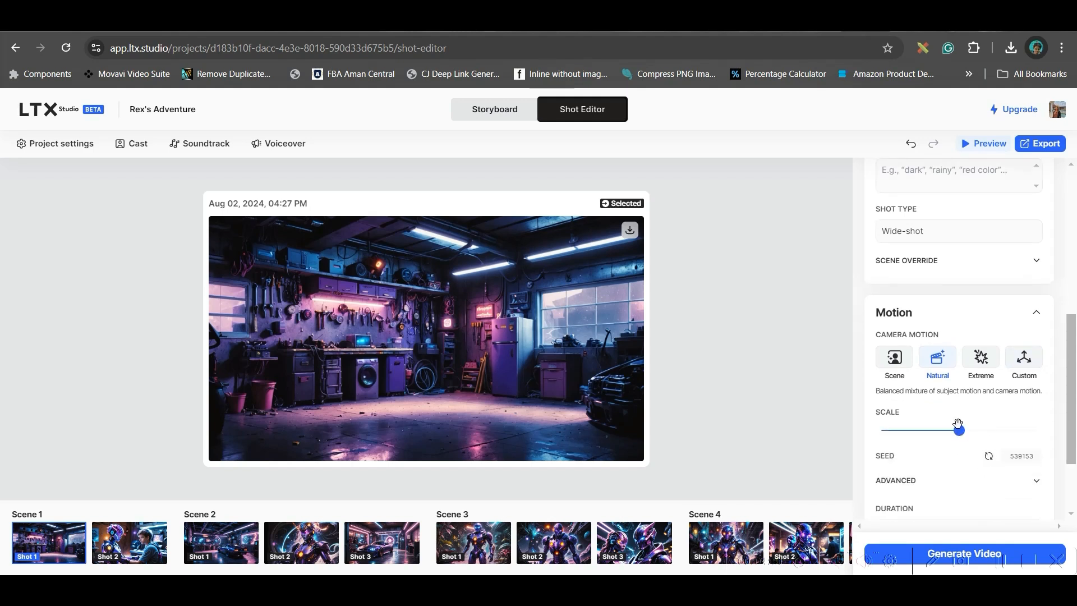
pyautogui.moveTo(959, 430); pyautogui.dragTo(931, 433)
pyautogui.scroll(-1, 1004, 470)
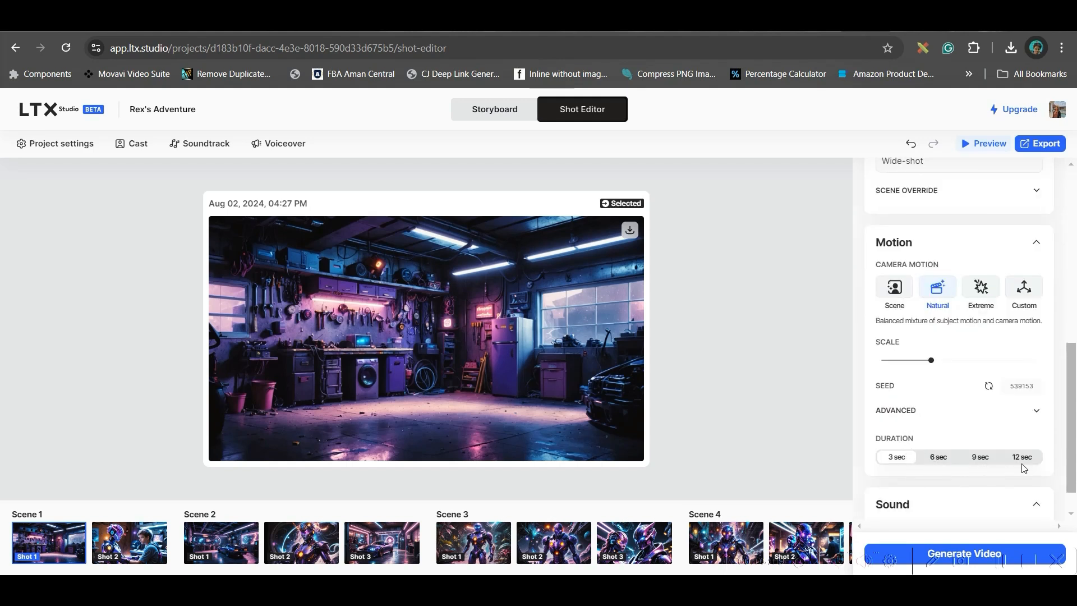
# Step: Examine the duration options and the sound effects field of Scene 1's first shot, leaving the shot without a sound effect
pyautogui.scroll(-1, 1025, 469)
pyautogui.click(1037, 494)
pyautogui.scroll(-1, 979, 512)
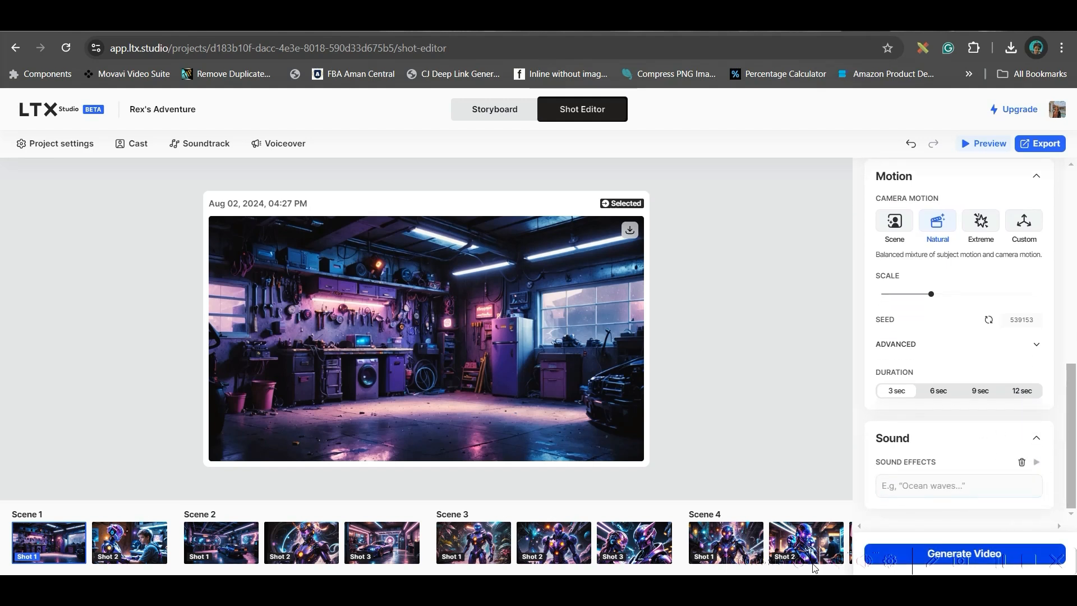
pyautogui.click(982, 487)
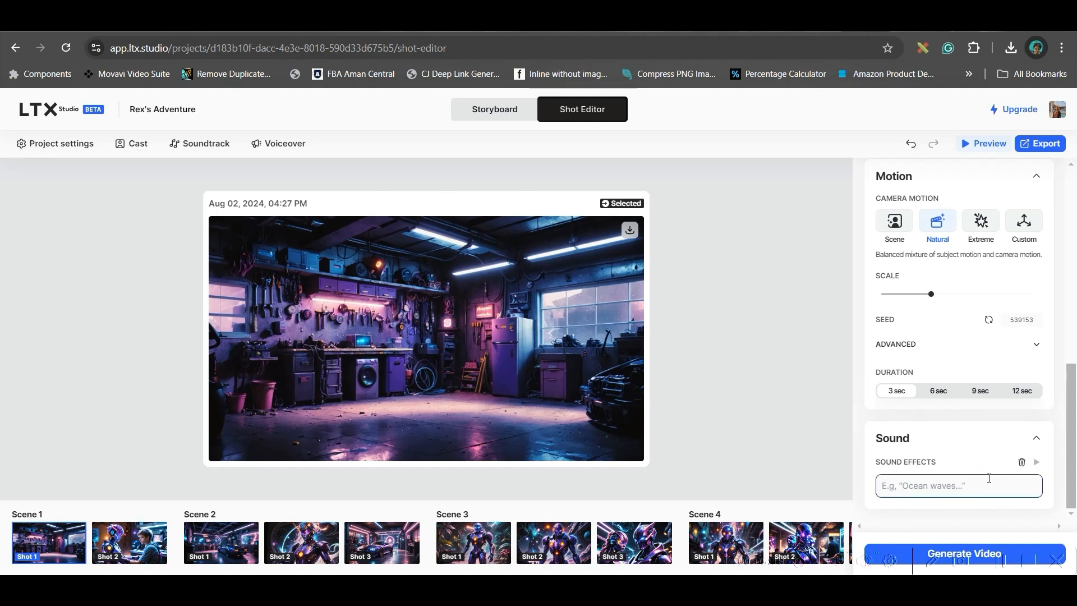
pyautogui.click(1037, 459)
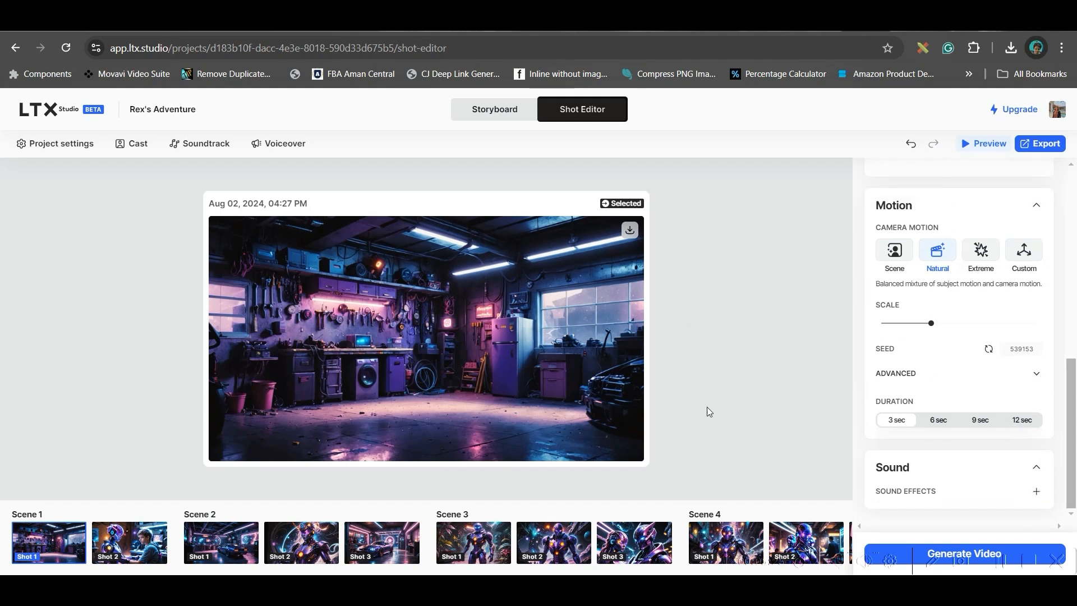
# Step: View Scene 1's second shot and Scene 2's first two shots in the shot editor
pyautogui.click(155, 553)
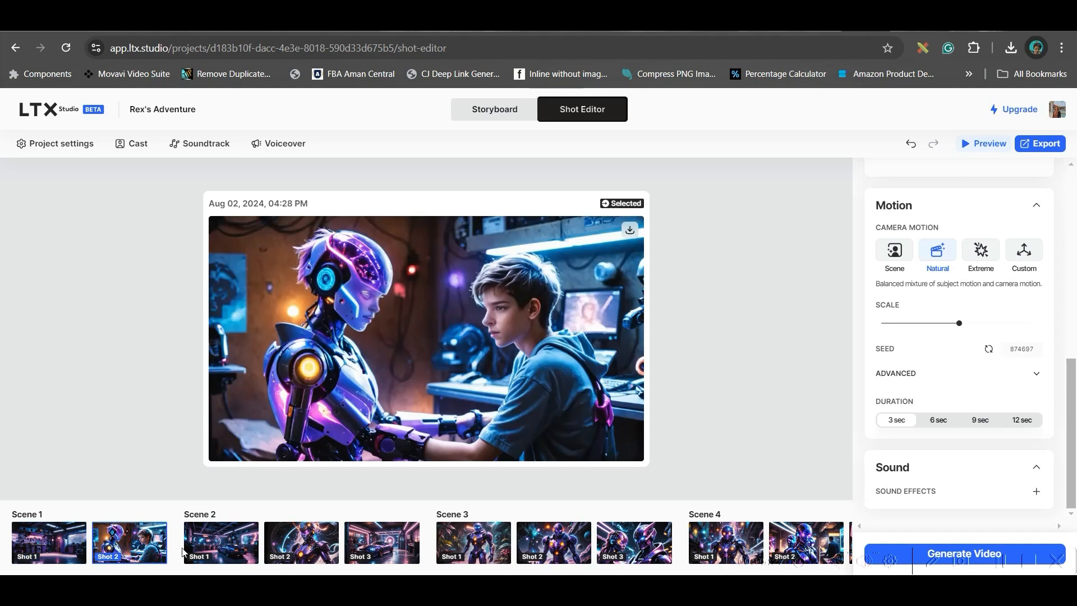
pyautogui.click(210, 552)
pyautogui.click(311, 552)
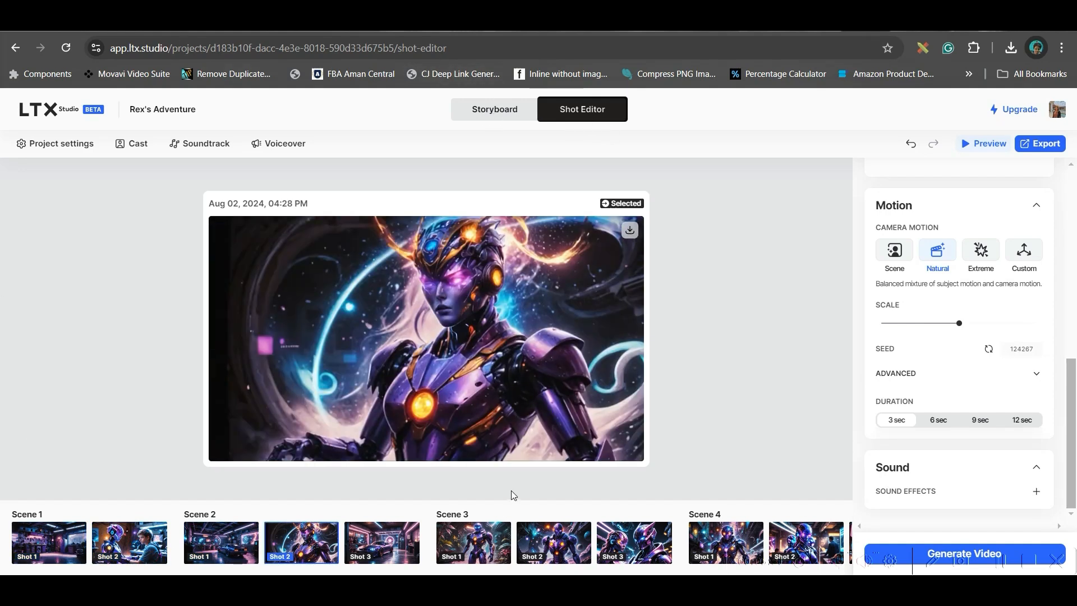
# Step: Return to the storyboard and generate videos for both shots of Scene 1
pyautogui.click(476, 108)
pyautogui.scroll(5, 288, 329)
pyautogui.scroll(3, 352, 257)
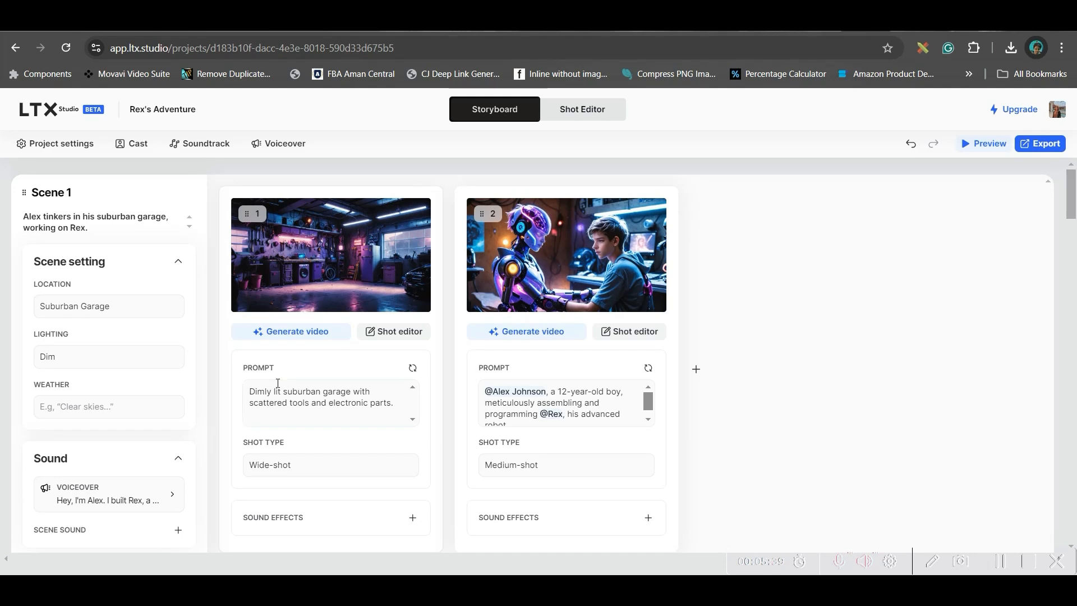
pyautogui.click(309, 332)
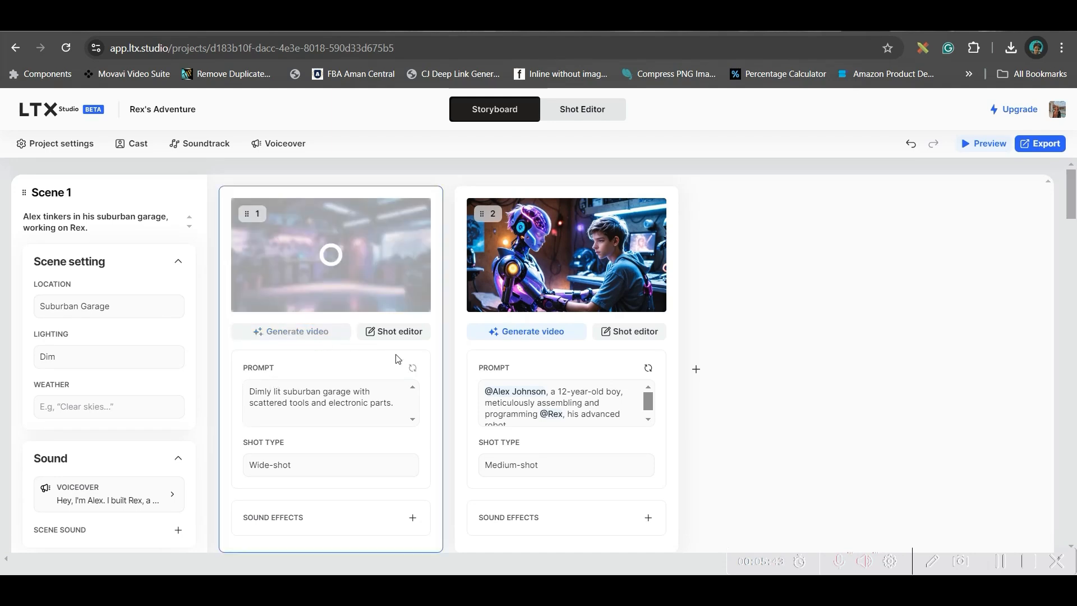
pyautogui.click(530, 332)
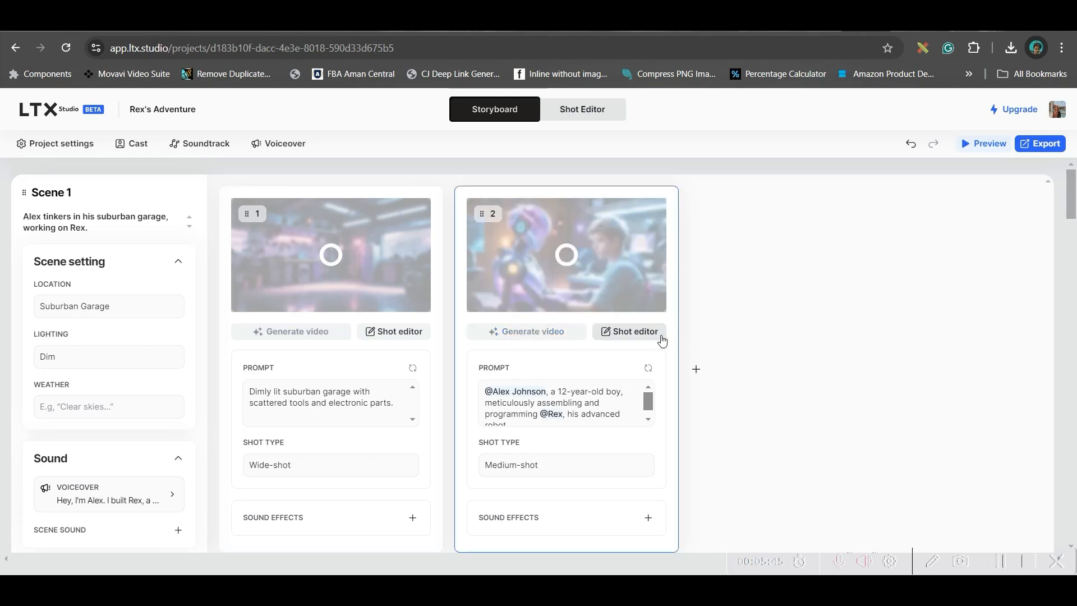
# Step: Generate videos for all three shots of Scene 2
pyautogui.scroll(-5, 599, 368)
pyautogui.click(296, 469)
pyautogui.click(512, 469)
pyautogui.scroll(3, 617, 408)
pyautogui.scroll(-6, 752, 415)
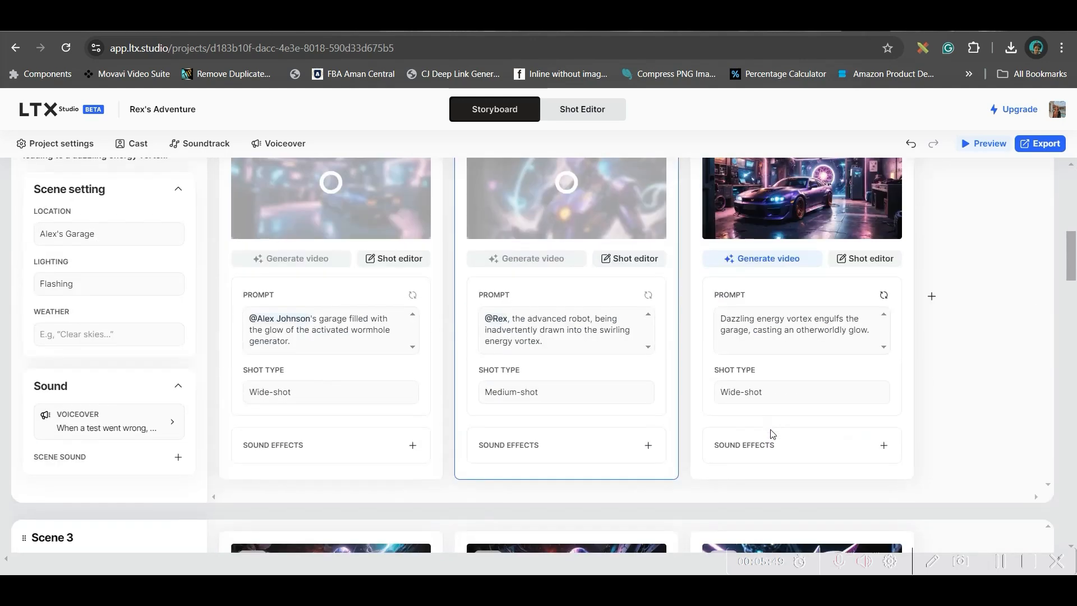
pyautogui.click(777, 258)
# Step: Generate videos for the first two shots of Scene 3
pyautogui.scroll(-5, 768, 440)
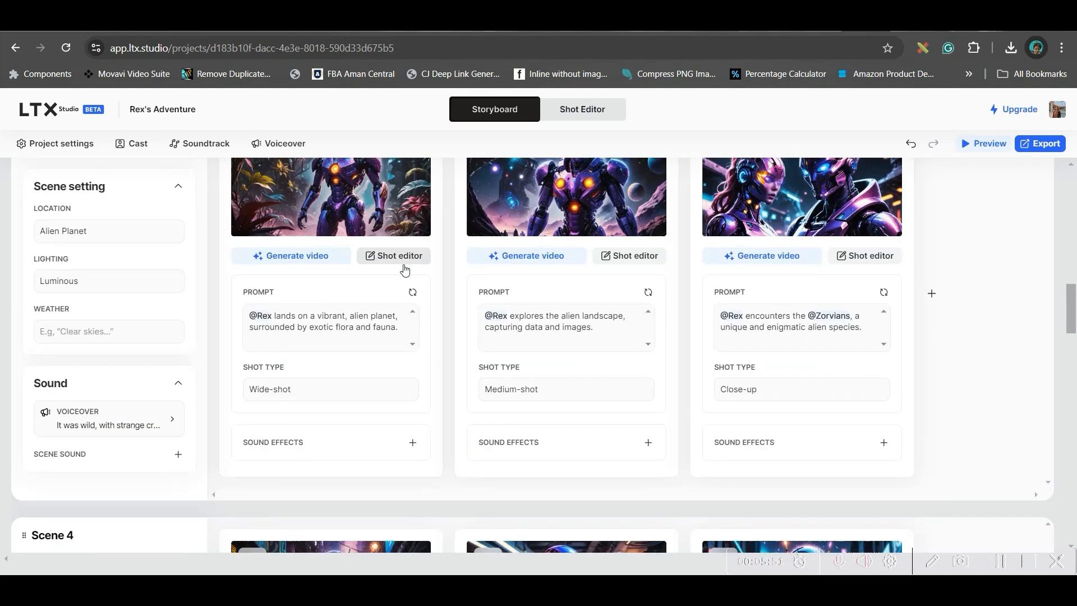
pyautogui.click(320, 258)
pyautogui.click(529, 257)
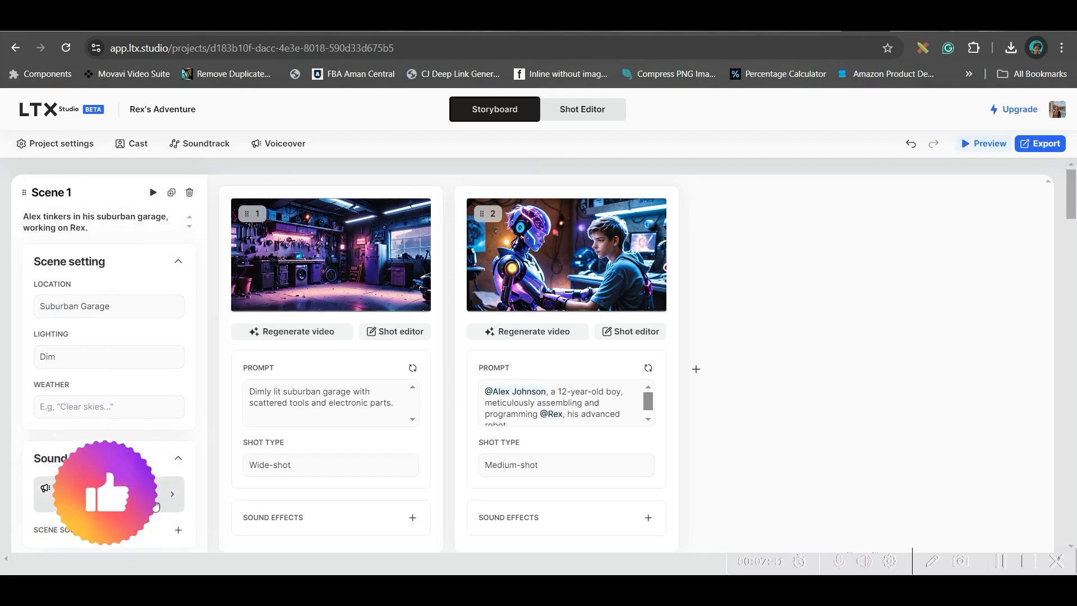
# Step: Review the voiceover narration text and the weather setting of Scene 1
pyautogui.scroll(-3, 157, 506)
pyautogui.click(134, 362)
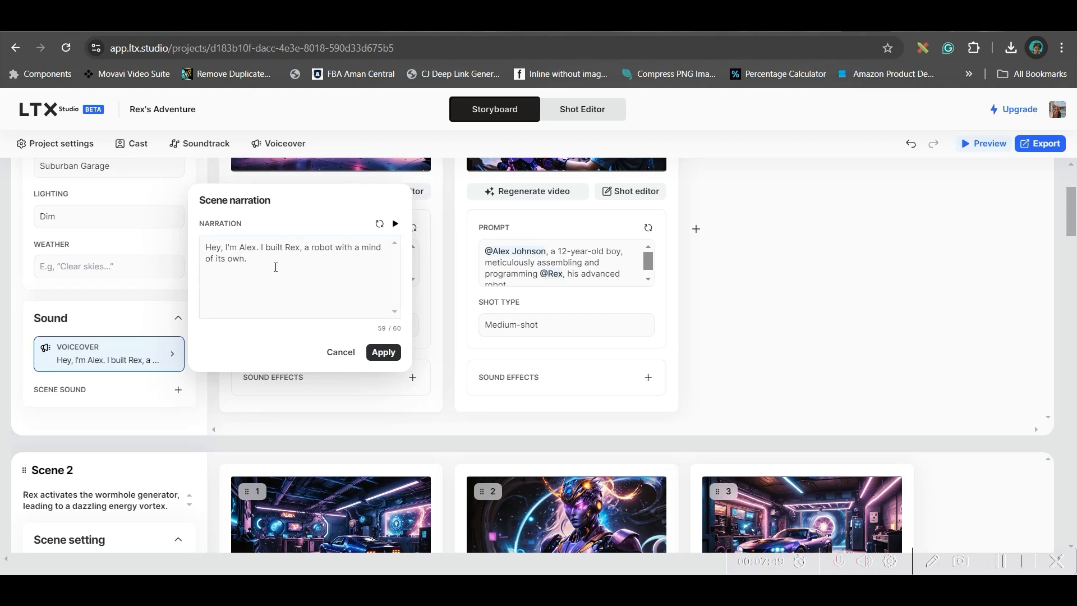
pyautogui.click(93, 427)
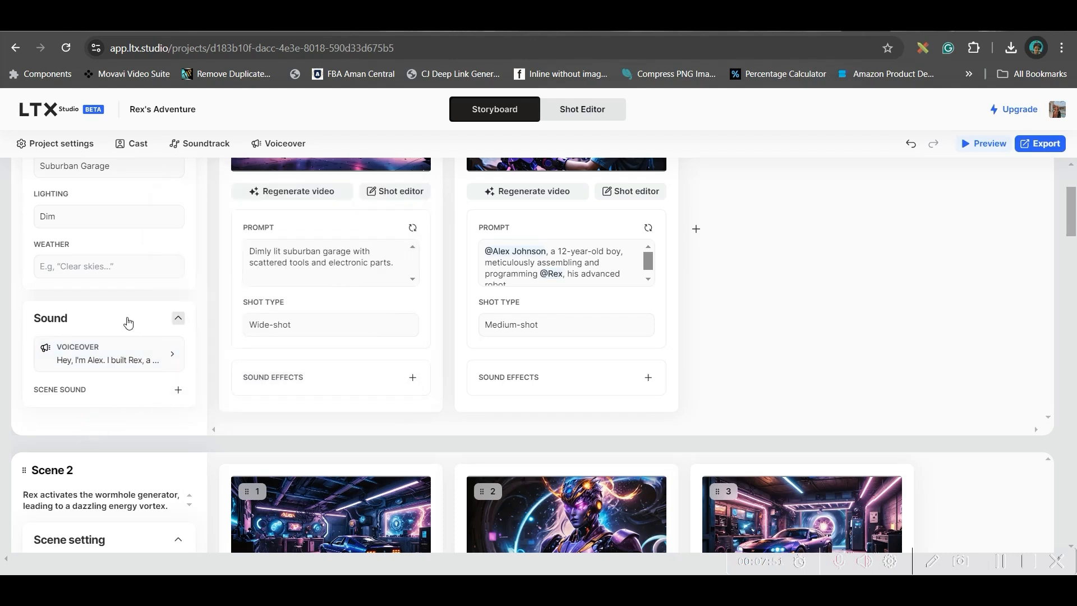
pyautogui.scroll(3, 148, 275)
pyautogui.click(66, 405)
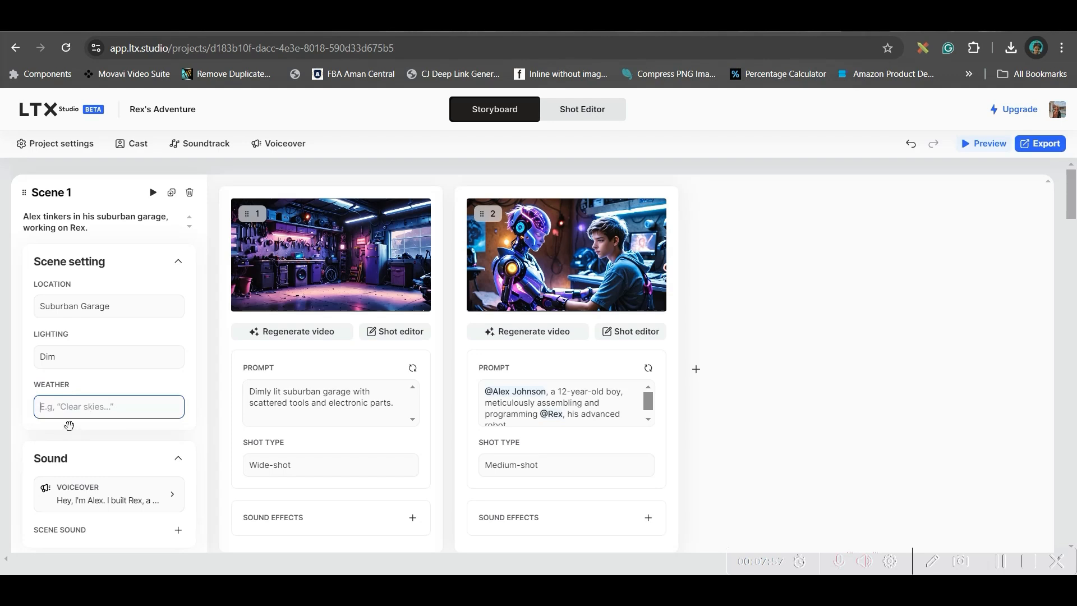
# Step: Review the project settings and the cast, including the blank form for adding a character
pyautogui.click(59, 146)
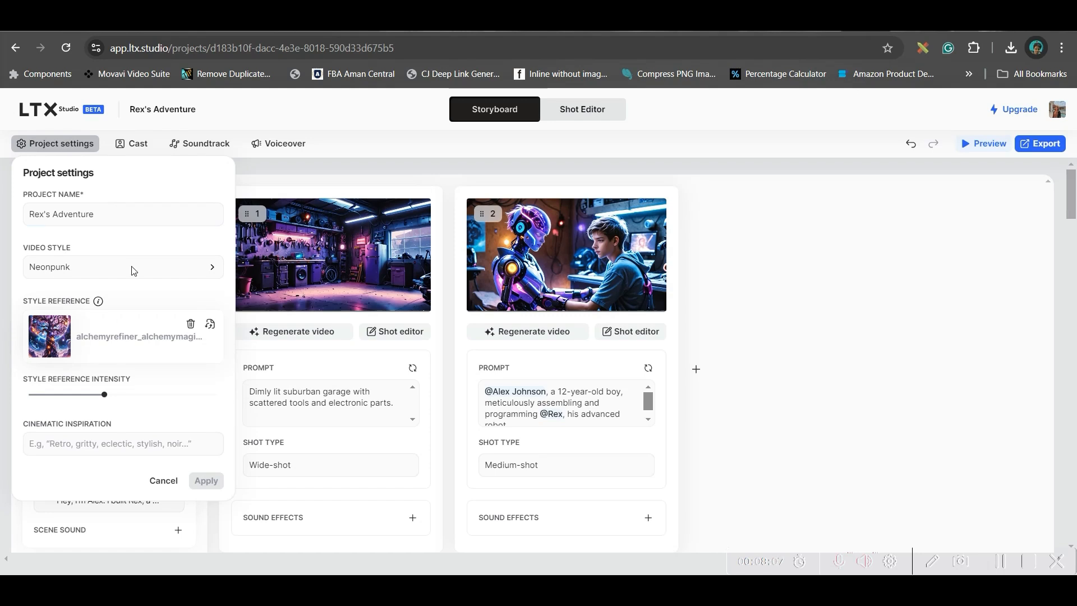
pyautogui.click(133, 143)
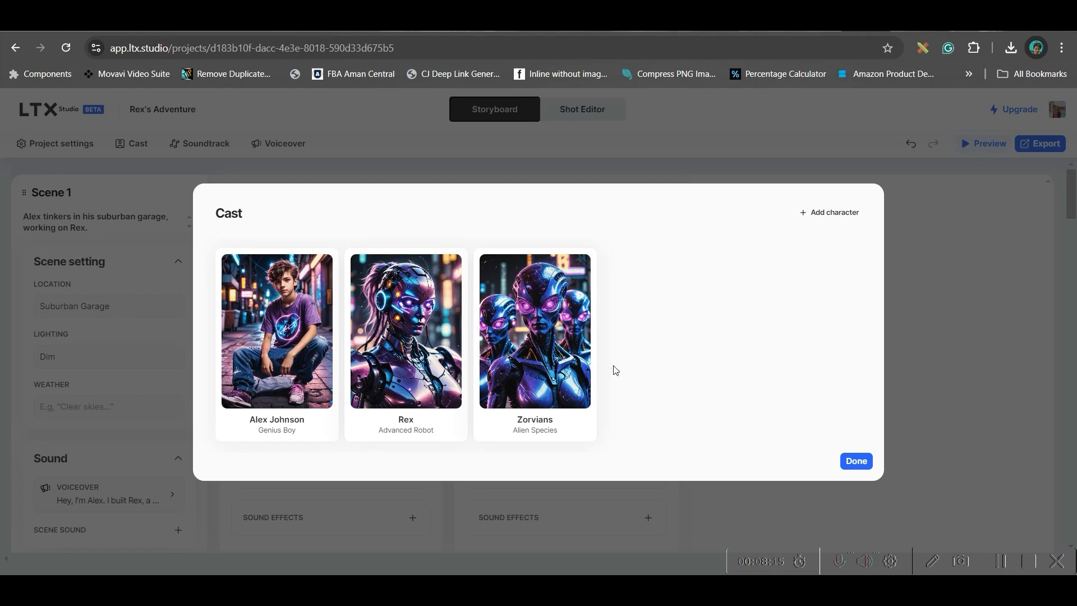
pyautogui.click(833, 212)
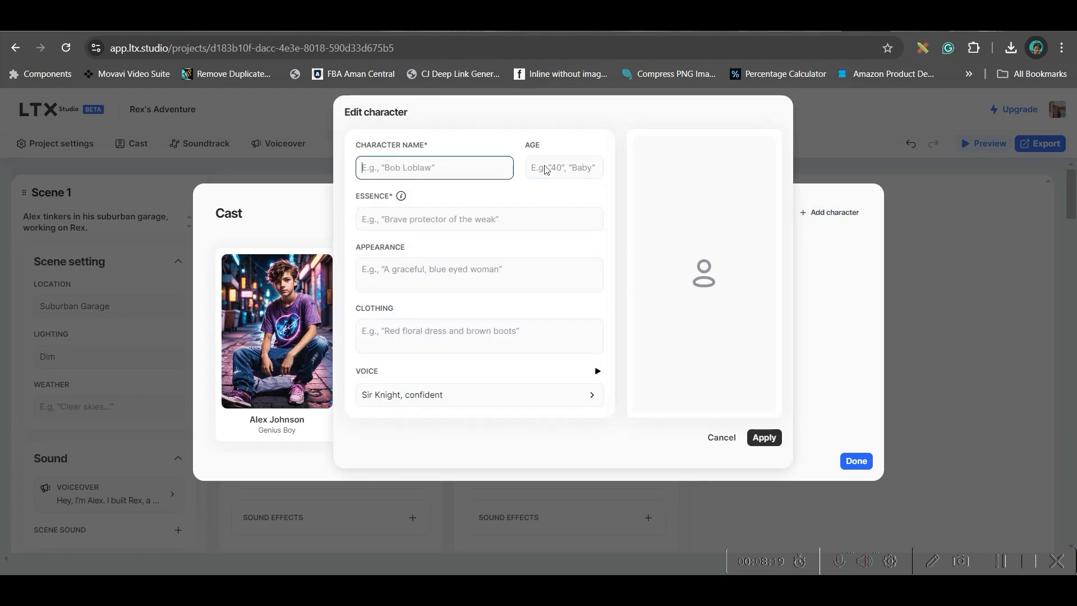
pyautogui.click(721, 437)
pyautogui.click(856, 460)
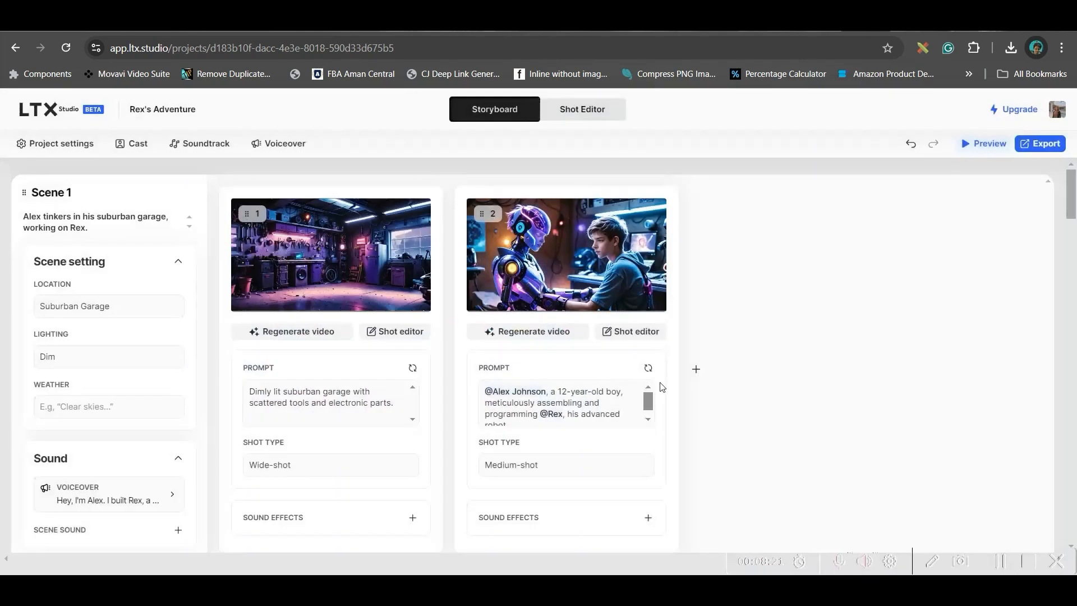
# Step: Examine the soundtrack's search description and its option for uploading a sound file
pyautogui.click(219, 150)
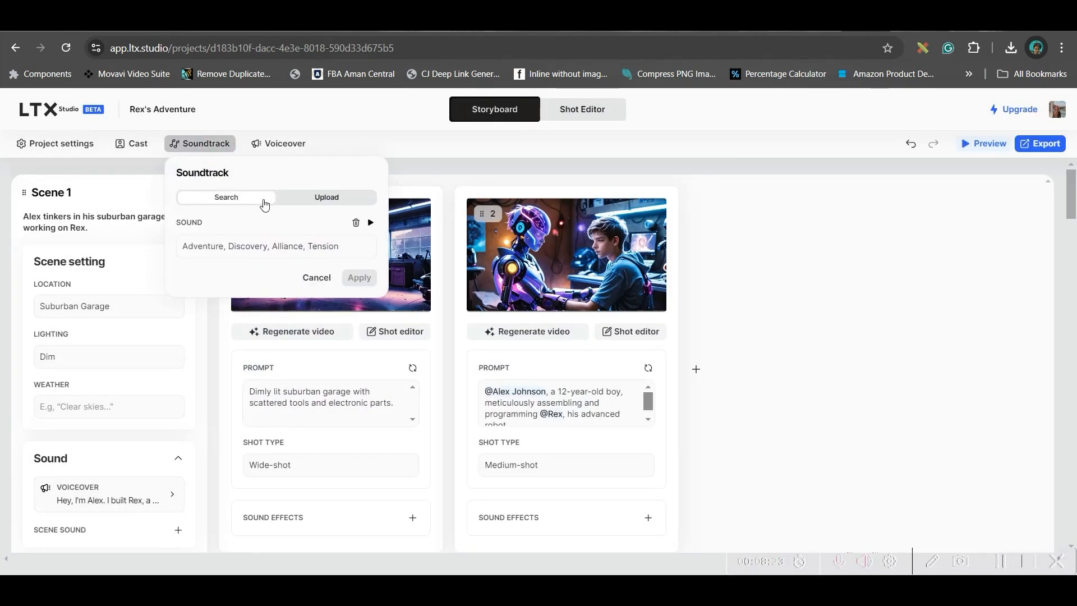
pyautogui.click(230, 245)
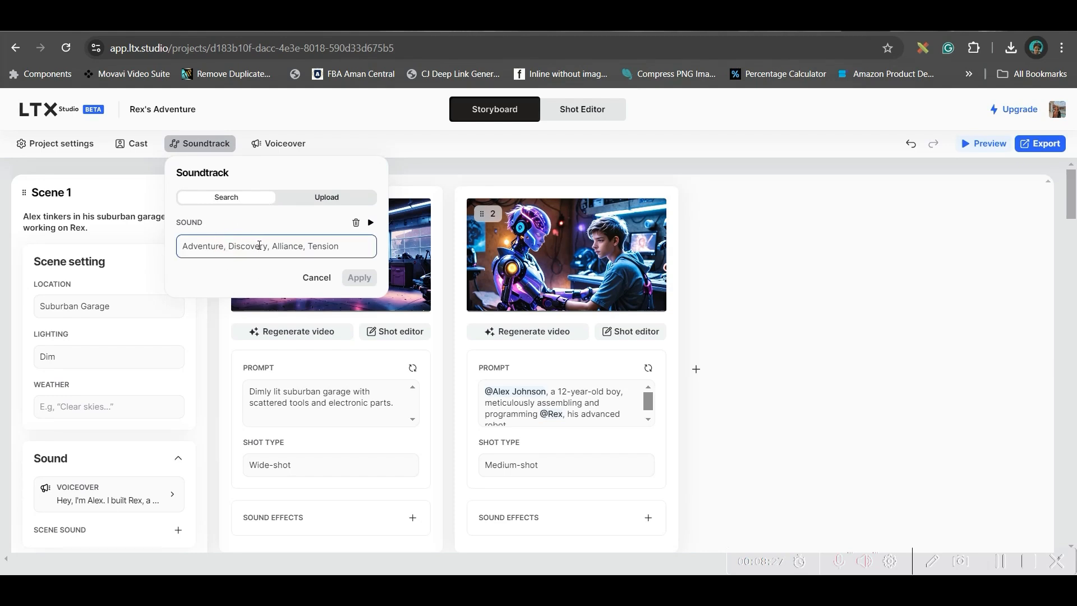
pyautogui.click(323, 201)
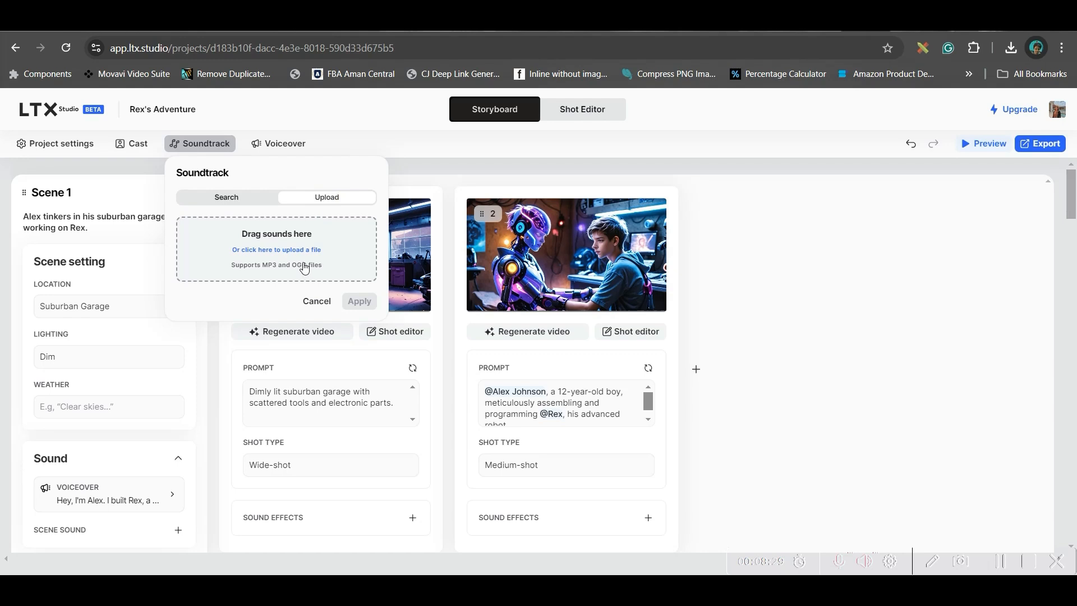
# Step: Compare the narrator and character voice options for the project's voiceover
pyautogui.click(289, 145)
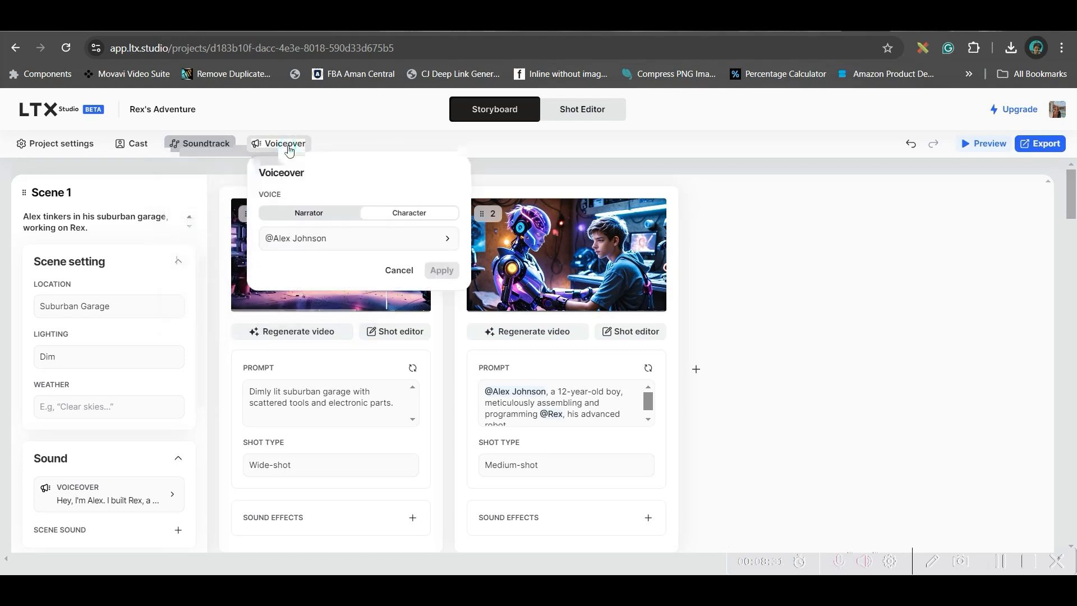
pyautogui.click(335, 217)
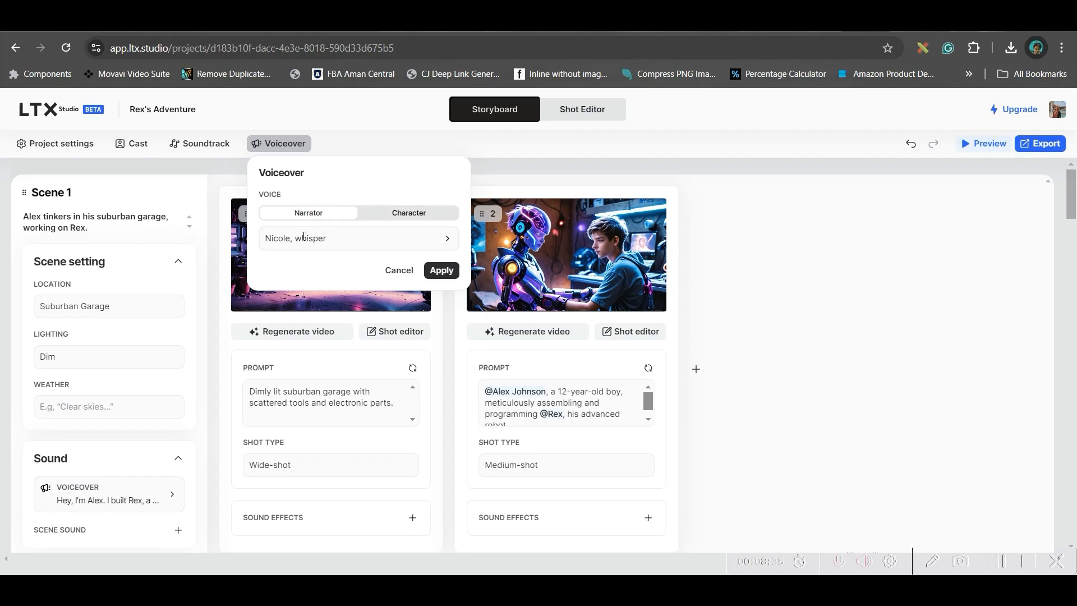
pyautogui.click(326, 213)
pyautogui.click(418, 218)
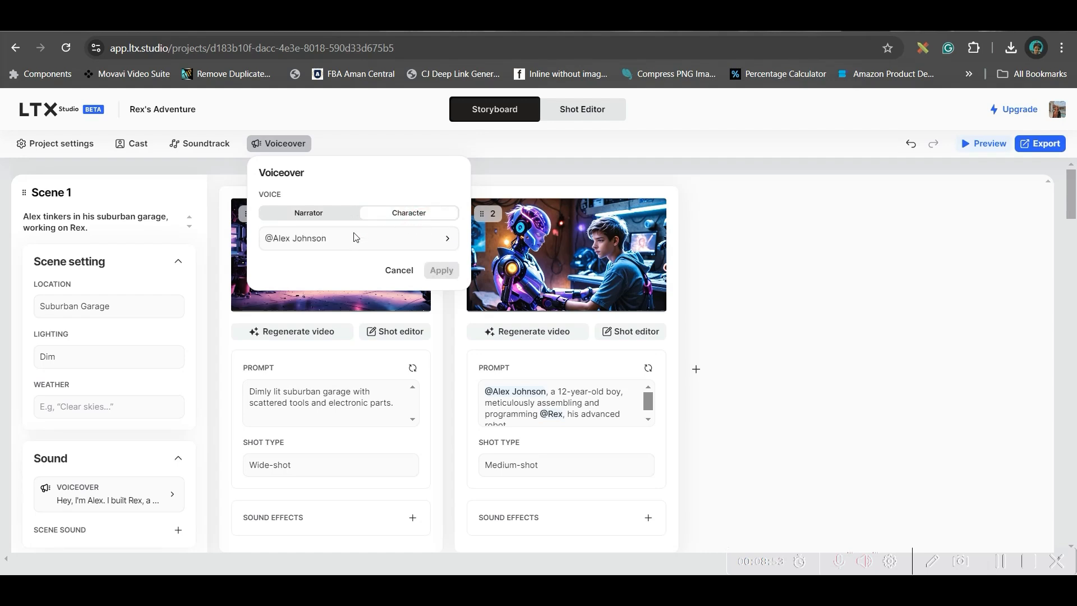
# Step: Listen to the voice samples of the three cast characters and close the voiceover settings without changing the voice
pyautogui.click(452, 241)
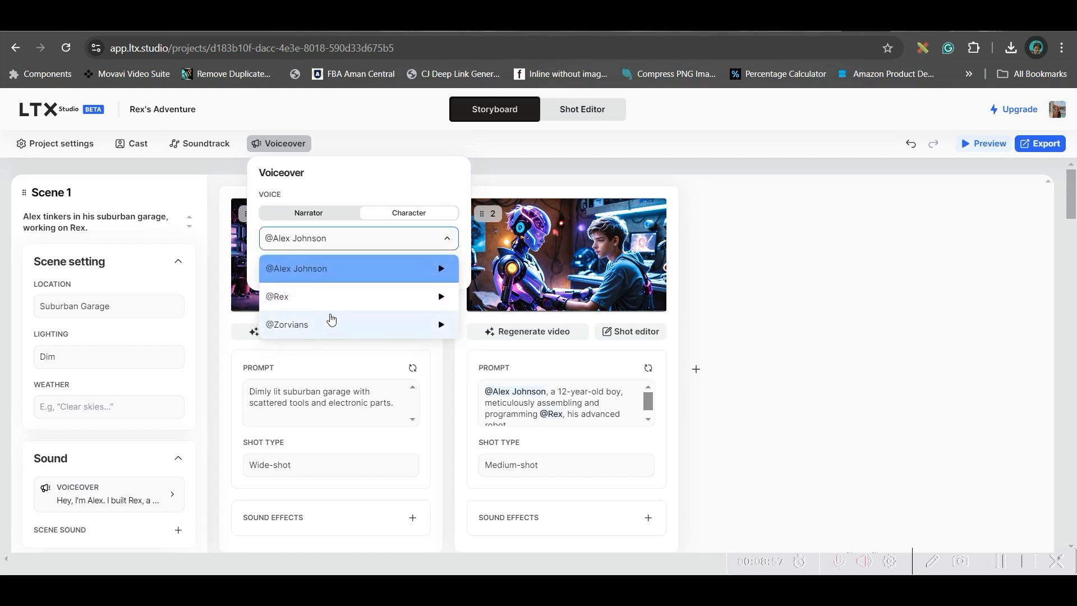
pyautogui.click(442, 270)
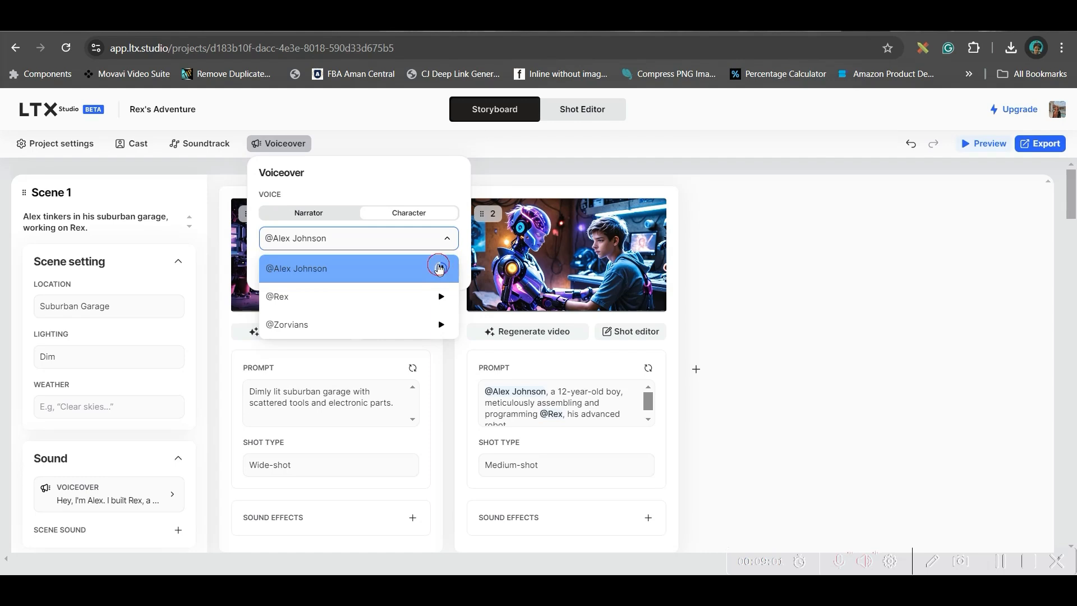
pyautogui.click(442, 297)
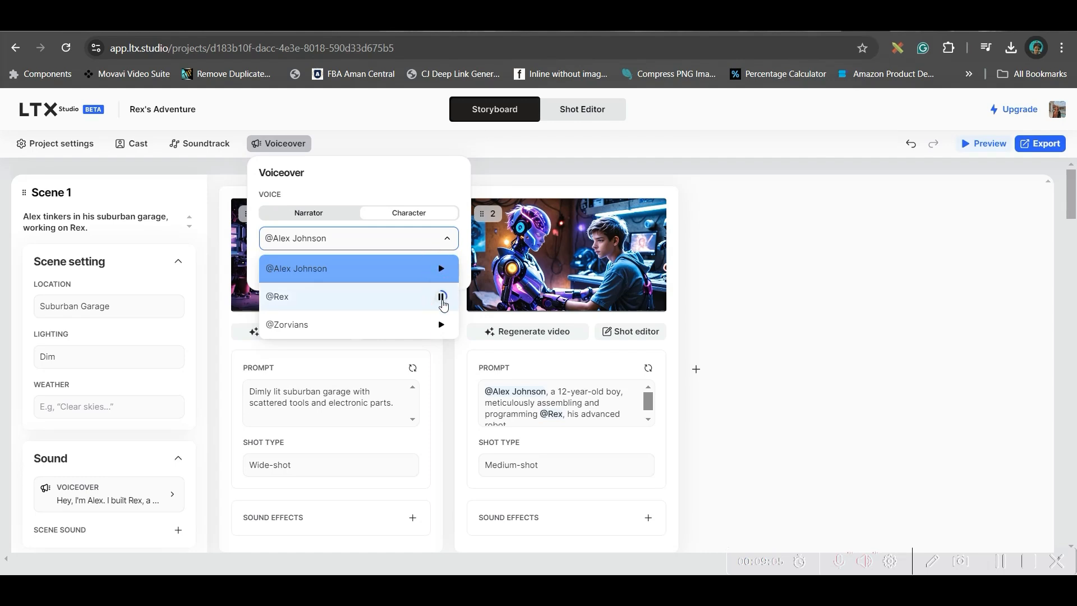
pyautogui.click(441, 325)
pyautogui.click(443, 326)
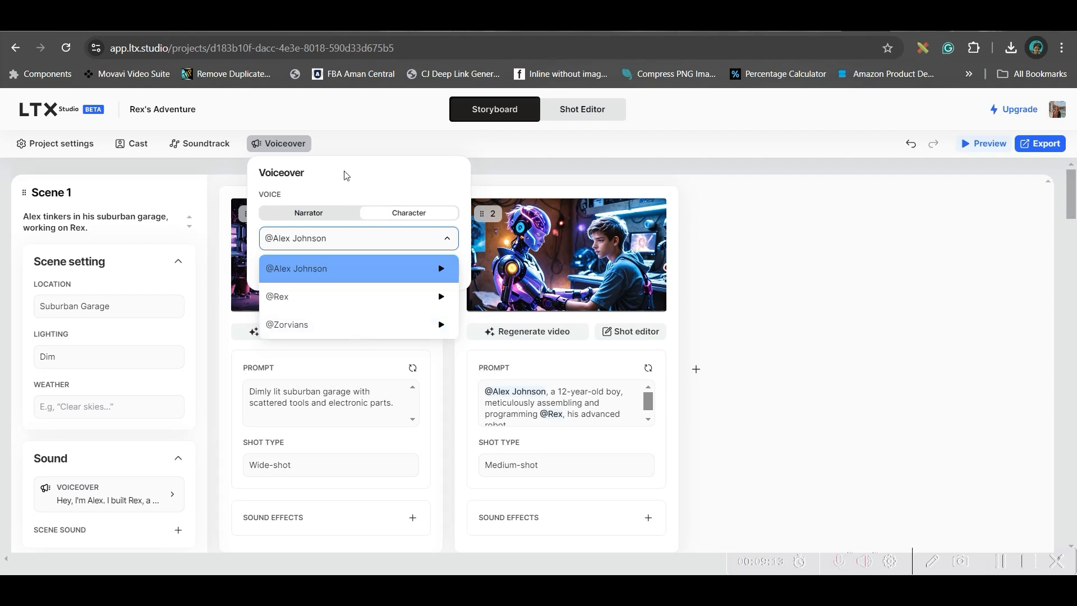
pyautogui.click(357, 140)
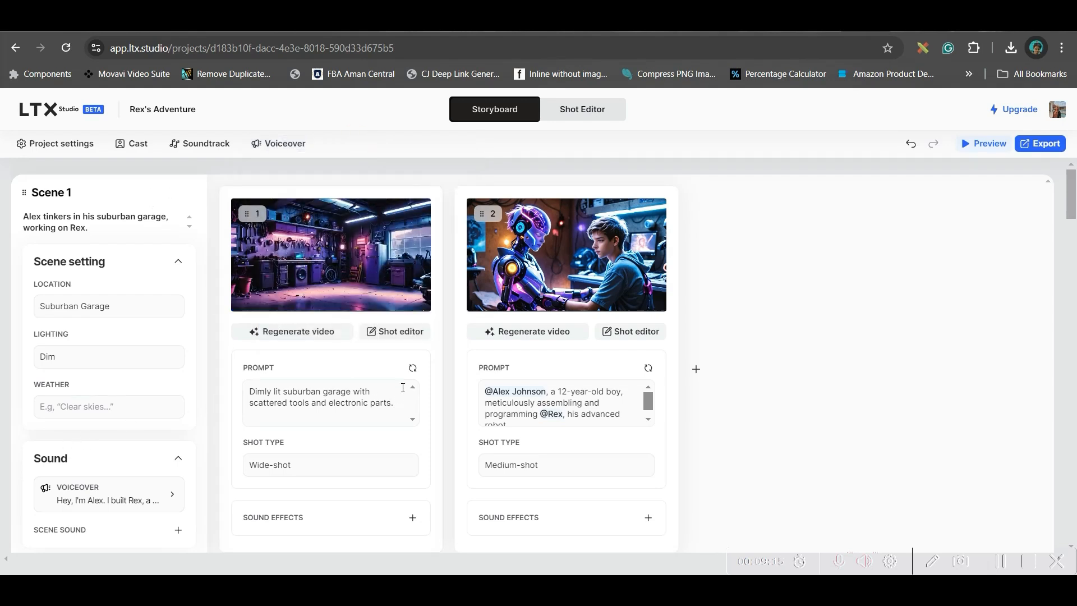
# Step: Export the storyboard as an MP4 video and open the downloaded Rex's Adventure.video.mp4
pyautogui.scroll(-2, 404, 387)
pyautogui.scroll(2, 769, 355)
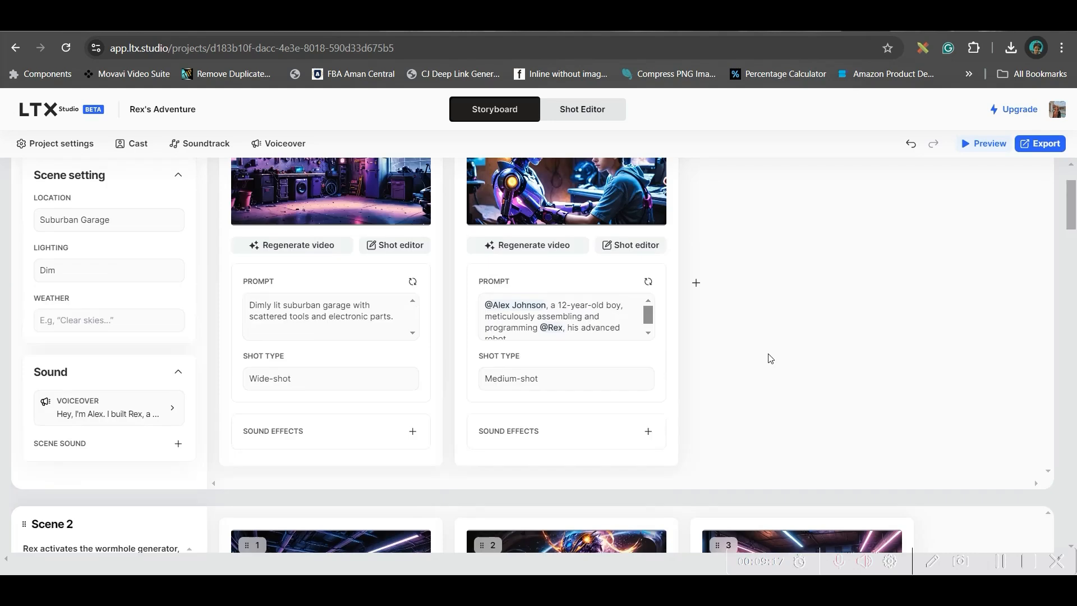
pyautogui.click(1041, 144)
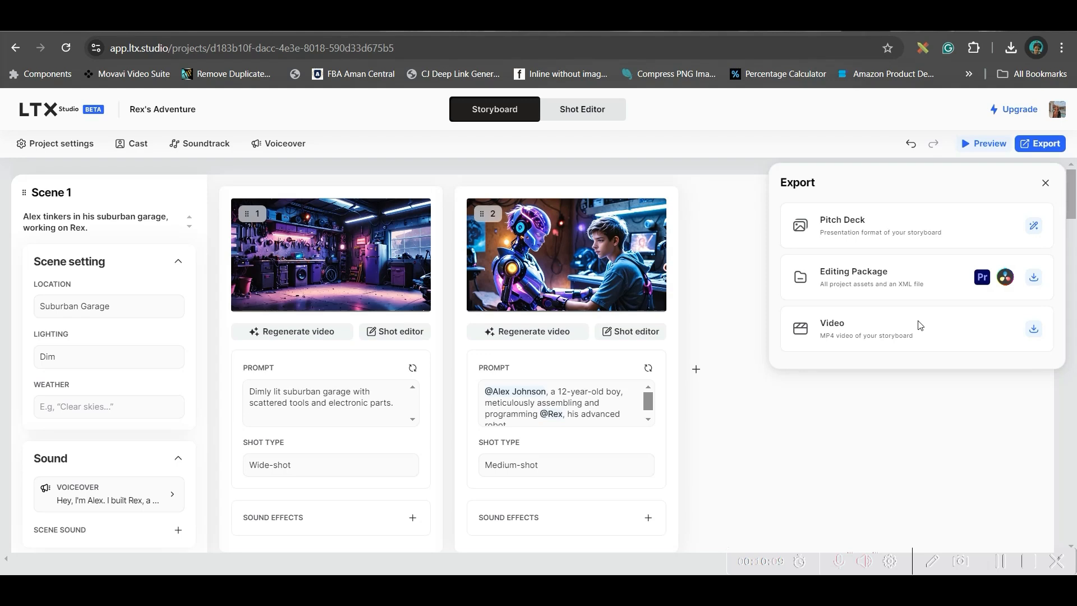
pyautogui.click(1034, 329)
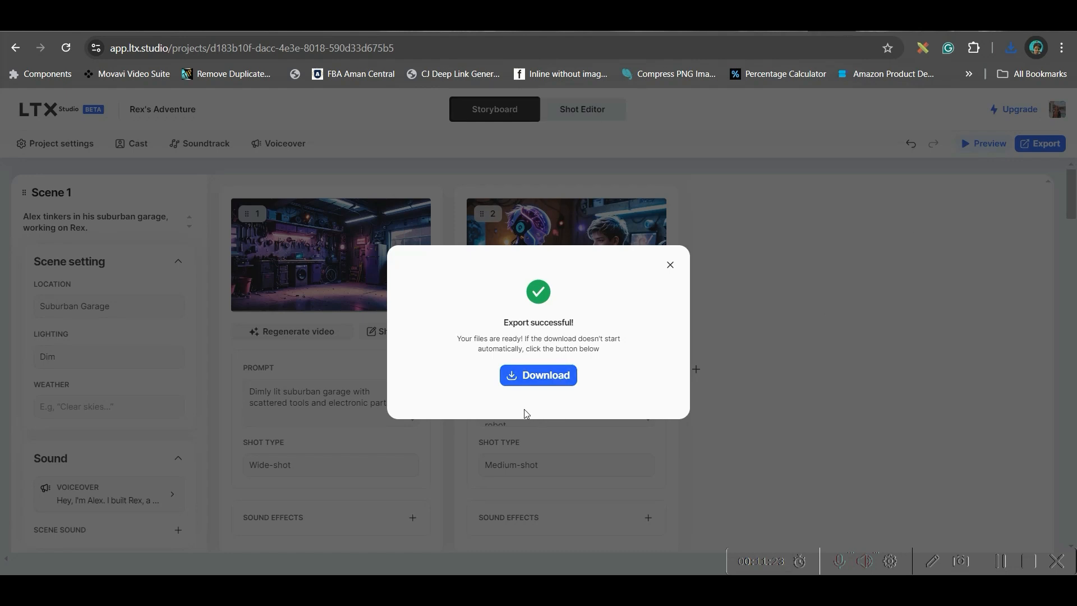
pyautogui.click(530, 379)
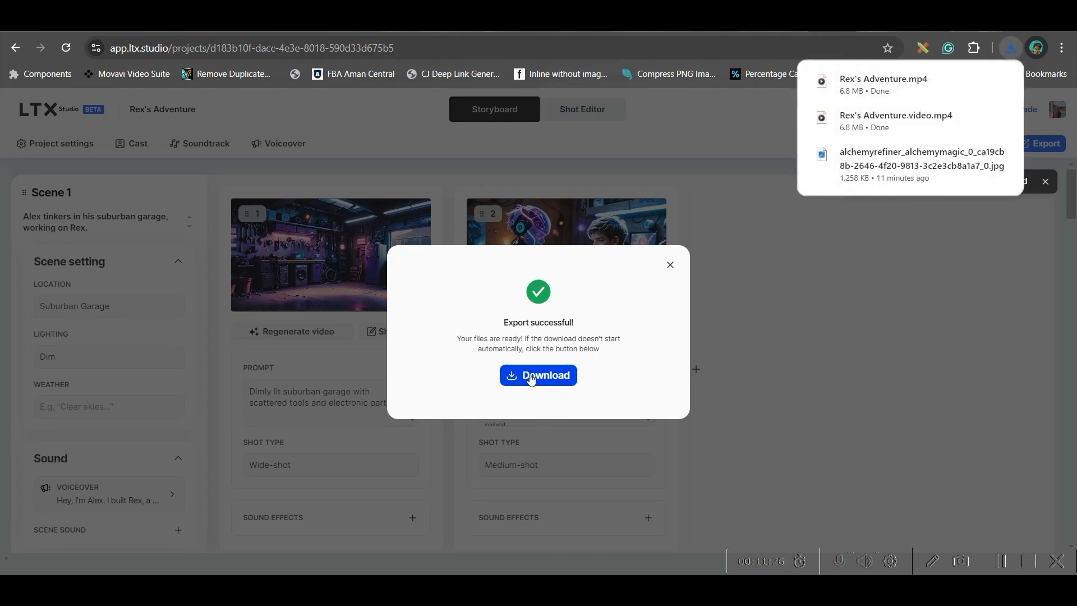
pyautogui.click(938, 121)
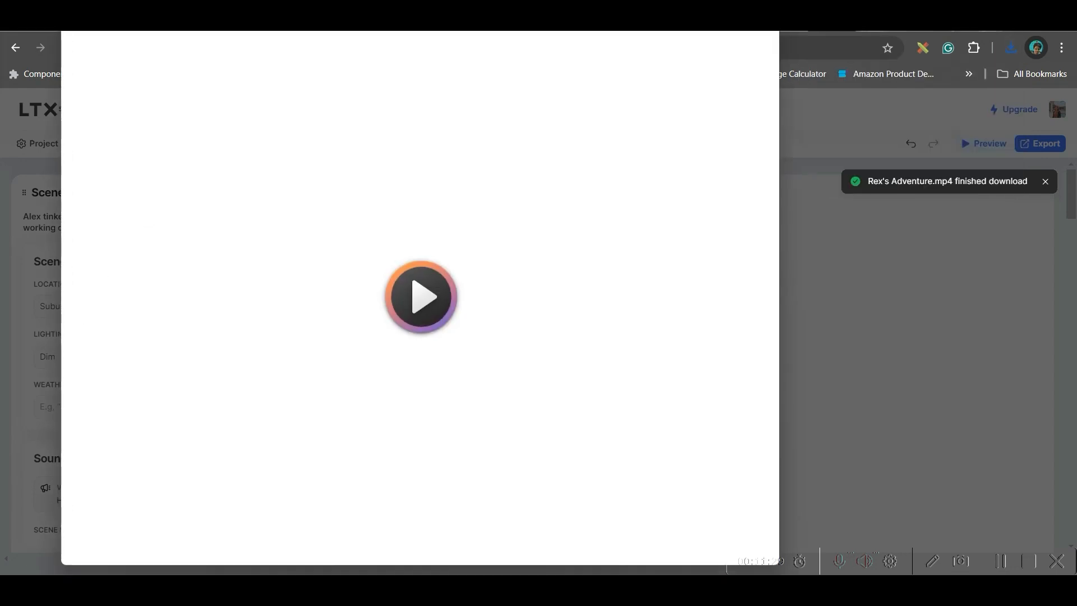